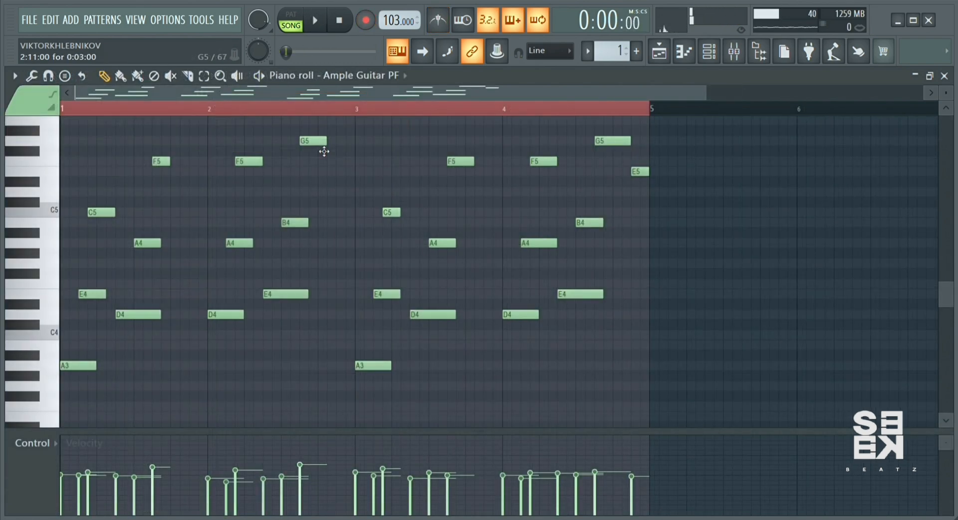
# Play back the Ample Guitar PF melody and review the Lounge Lizard EP-4_2 chords in the piano roll.
pyautogui.press('space')
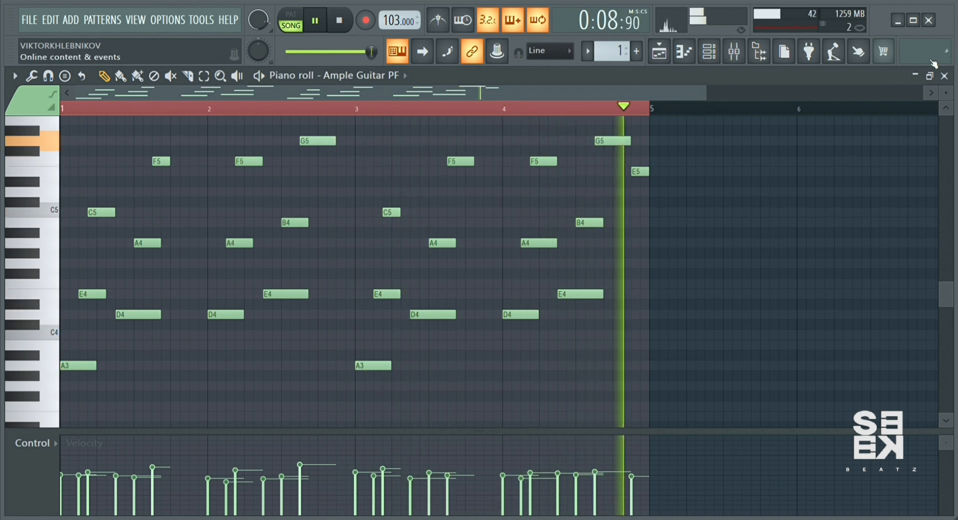
pyautogui.click(944, 75)
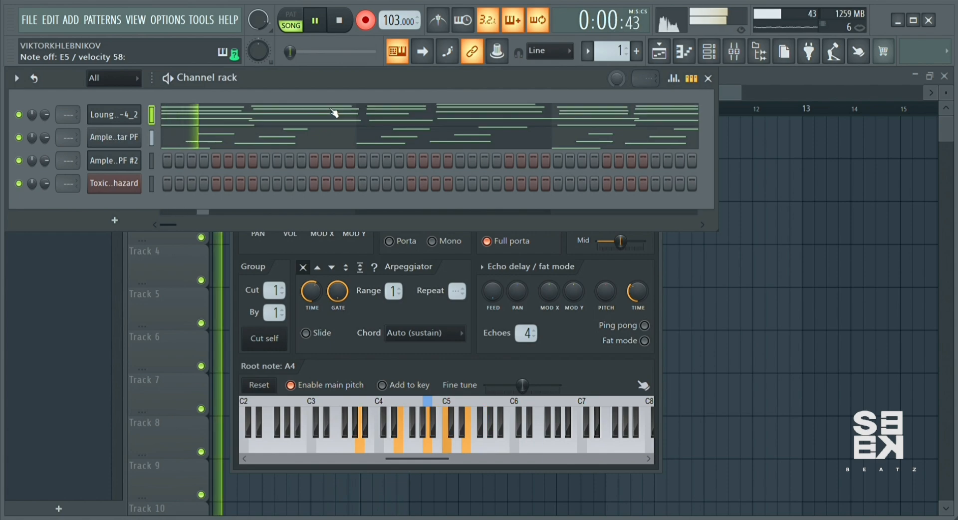
pyautogui.press('space')
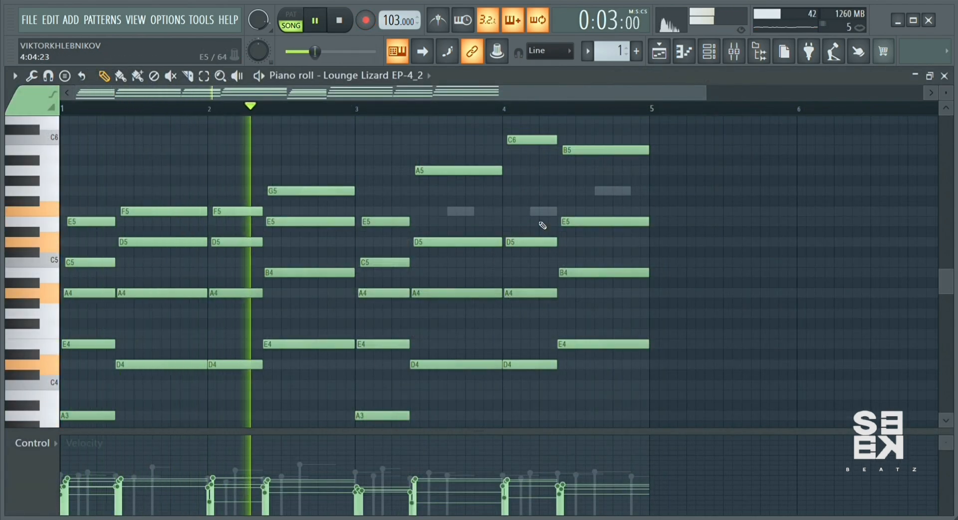
pyautogui.scroll(-2, 541, 216)
pyautogui.scroll(3, 541, 222)
pyautogui.scroll(1, 542, 225)
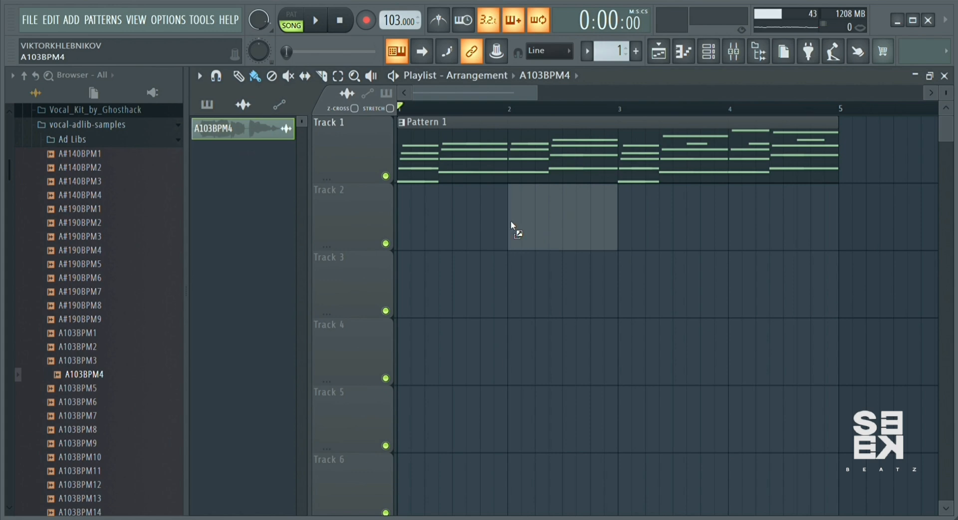
# Place the vocal samples A103BPM4 at bar 2 and A103BPM5 at bar 4 on Track 2.
pyautogui.moveTo(513, 226); pyautogui.dragTo(513, 225)
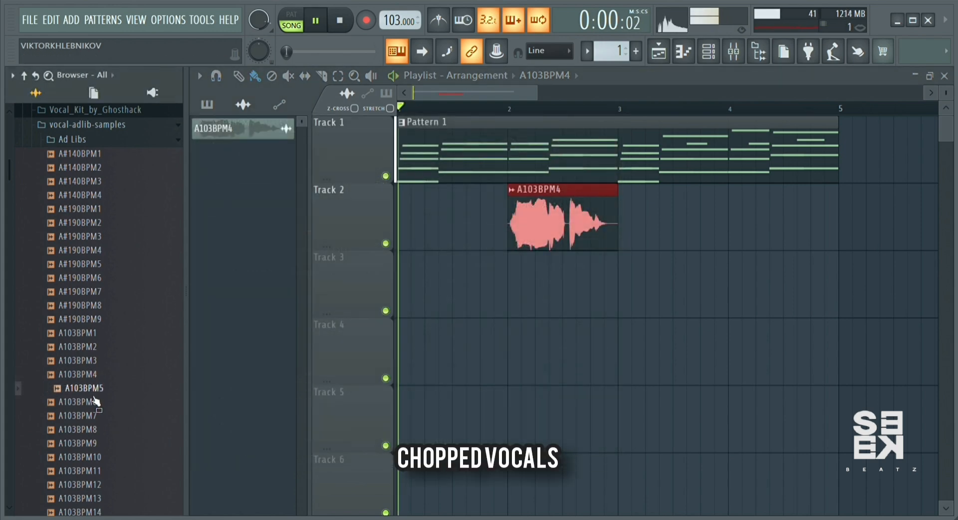
pyautogui.moveTo(94, 401); pyautogui.dragTo(719, 239)
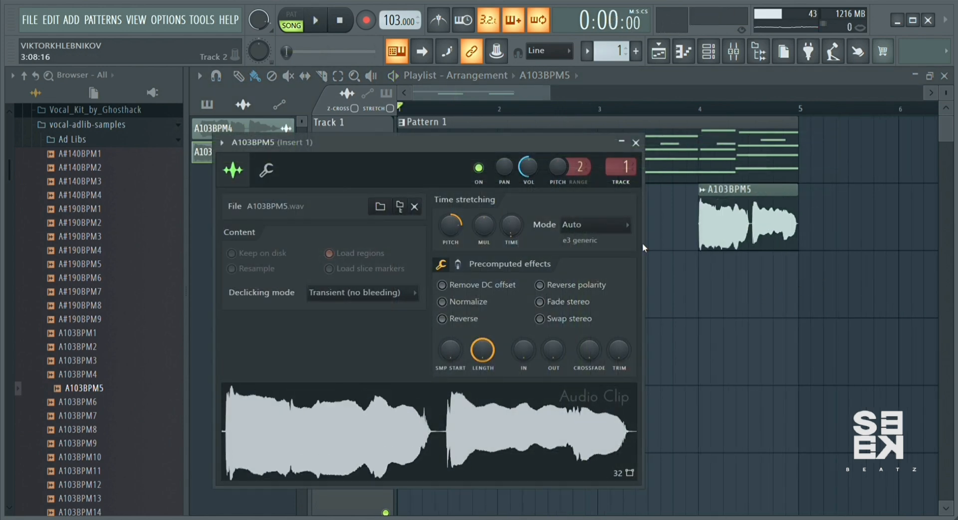
pyautogui.press('Escape')
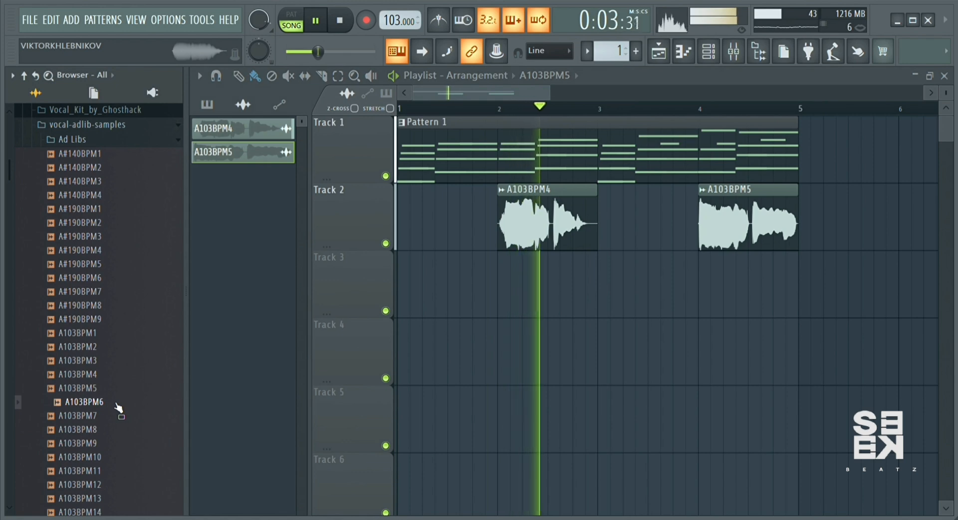
# Audition the vocal samples A103BPM7 and A103BPM8 against the playing loop.
pyautogui.click(77, 415)
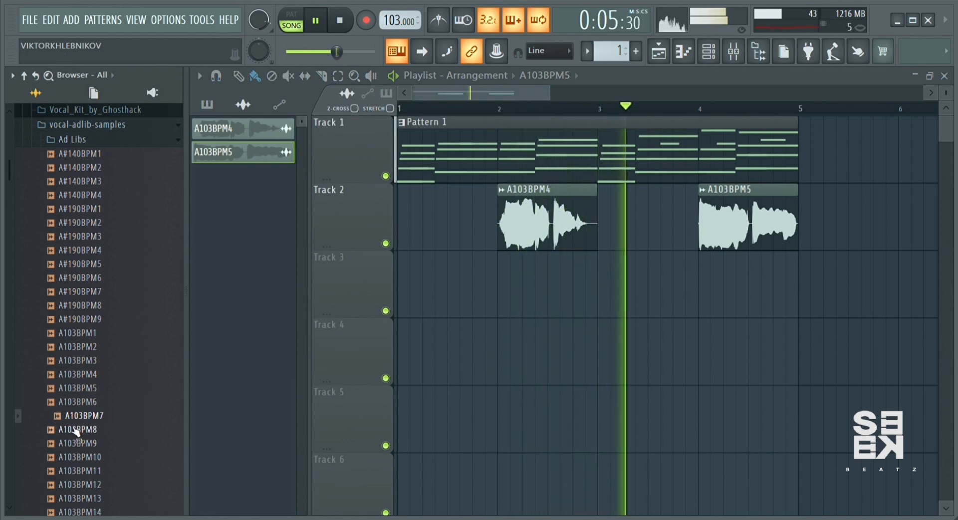
pyautogui.click(79, 432)
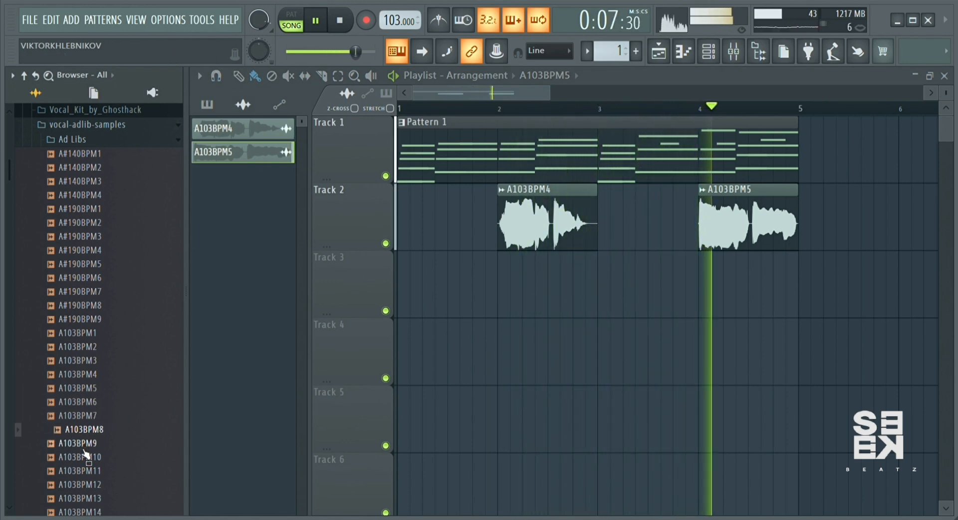
pyautogui.click(339, 20)
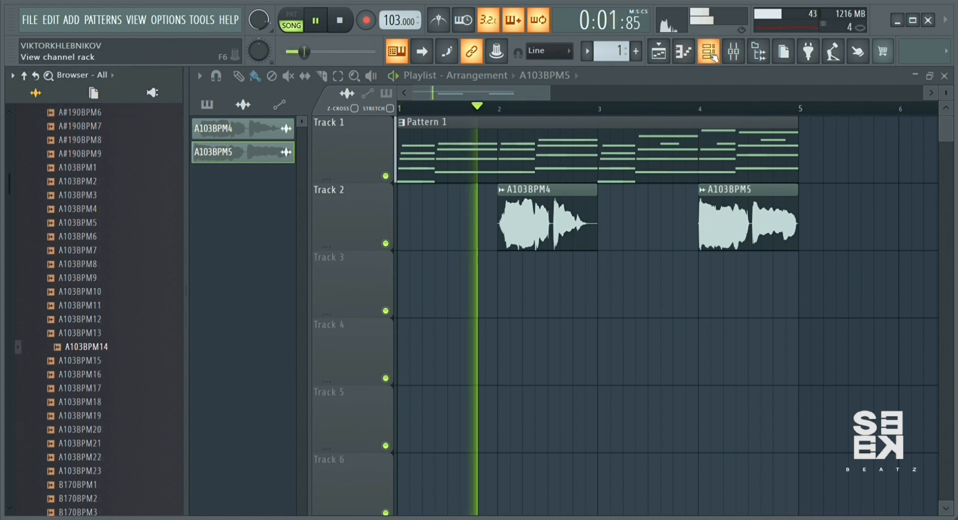
# Open the channel rack and set its channel filter to All.
pyautogui.click(708, 52)
pyautogui.click(295, 78)
pyautogui.click(302, 101)
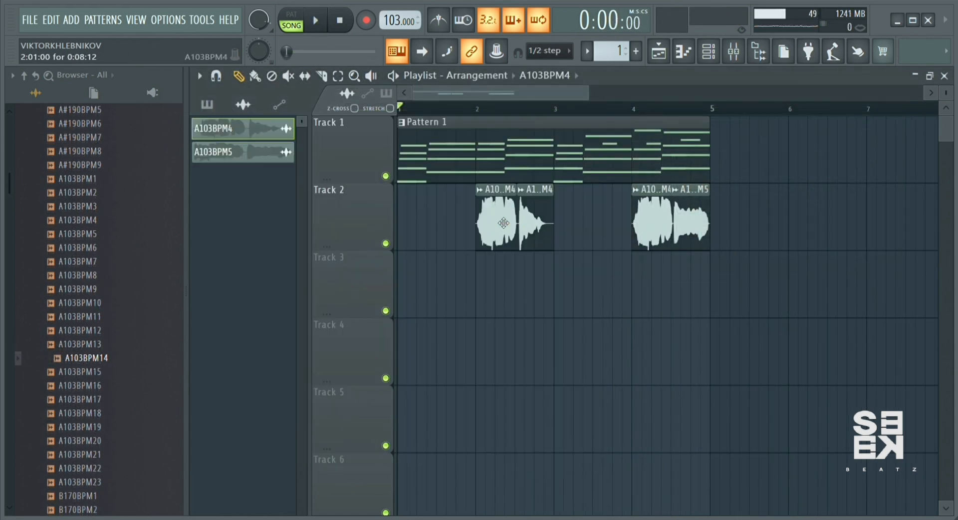
# Examine the time-stretching and pitch settings of the A103BPM4 and A103BPM5 audio clips, then play the arrangement.
pyautogui.doubleClick(503, 223)
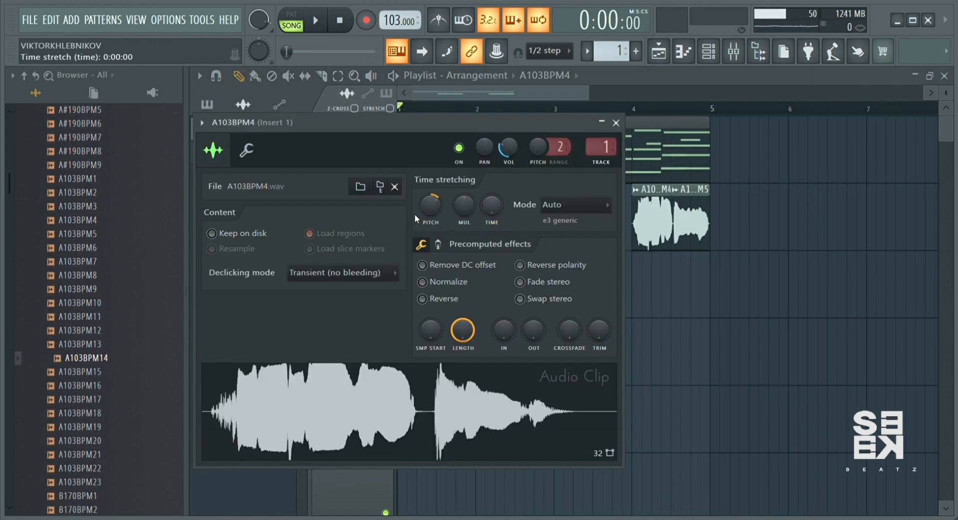
pyautogui.click(683, 223)
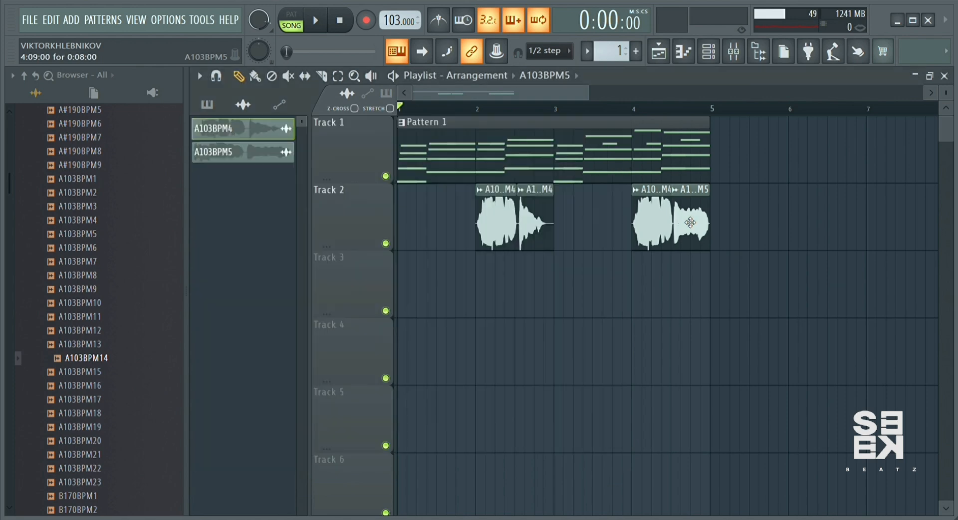
pyautogui.doubleClick(682, 223)
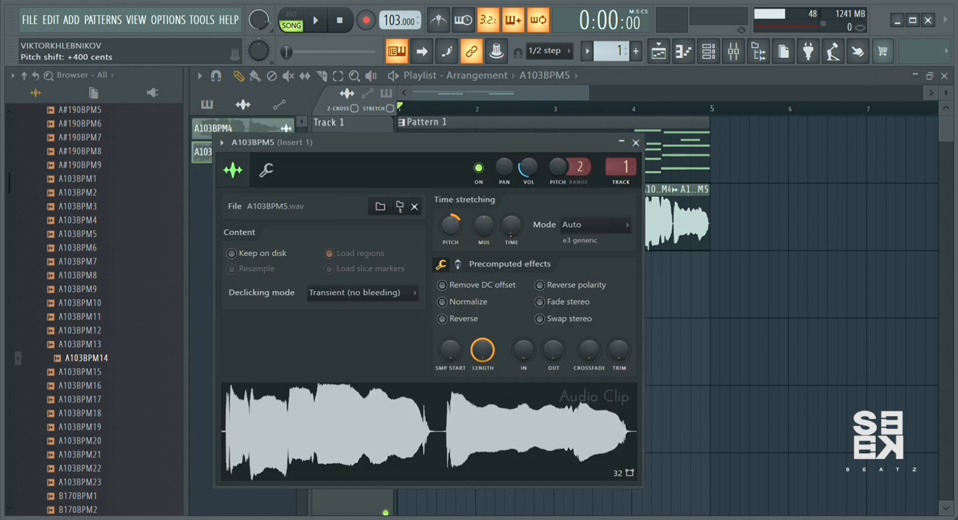
pyautogui.press('space')
pyautogui.rightClick(751, 217)
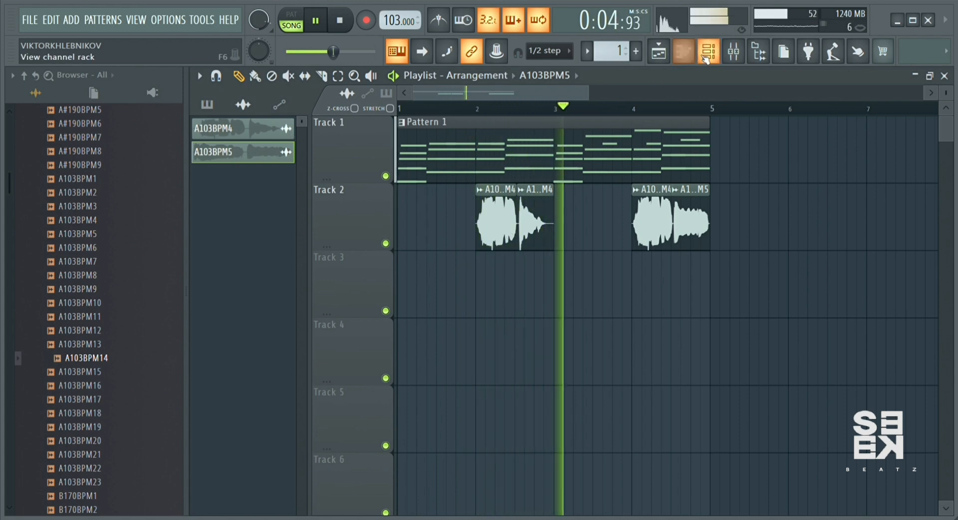
# With snap set to Line, delete the vocal slice at bar 4 and extend the remaining A103BPM5 slice's start back to bar 4.
pyautogui.scroll(6, 551, 52)
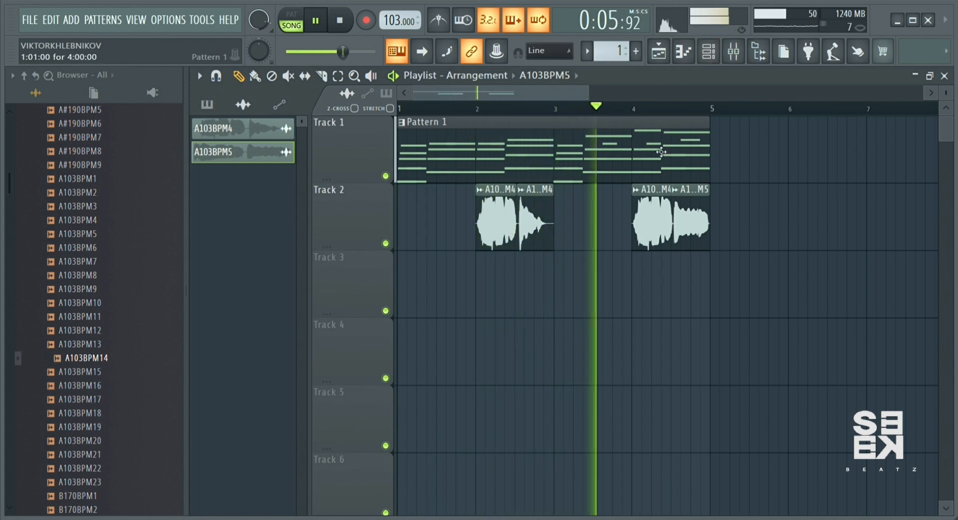
pyautogui.rightClick(653, 214)
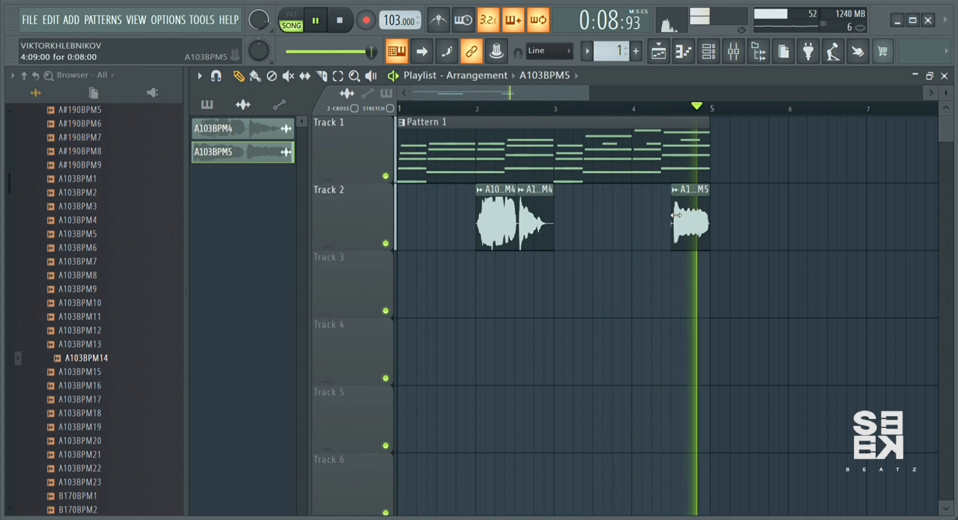
pyautogui.moveTo(673, 210); pyautogui.dragTo(637, 208)
# Check the mixer, open the Toxic Biohazard synth from the channel rack and play back the loop.
pyautogui.click(734, 51)
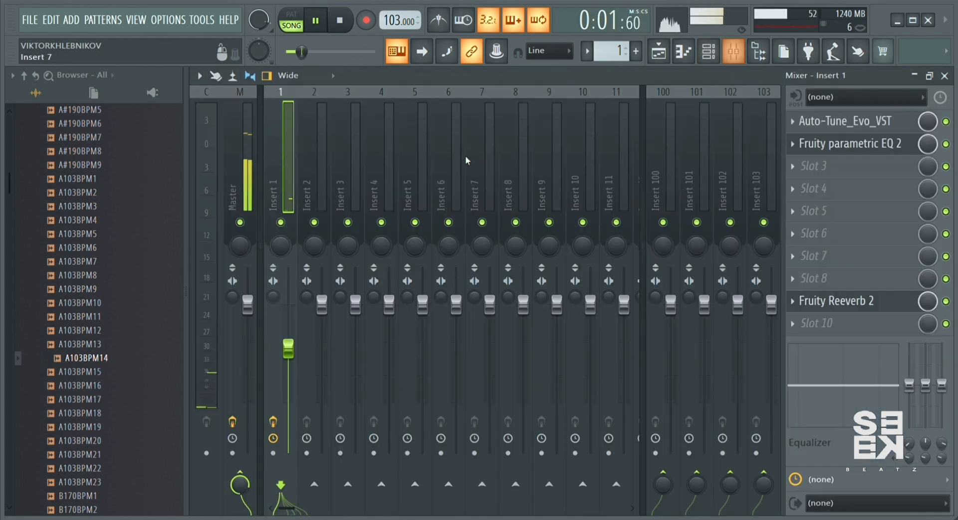
pyautogui.click(705, 58)
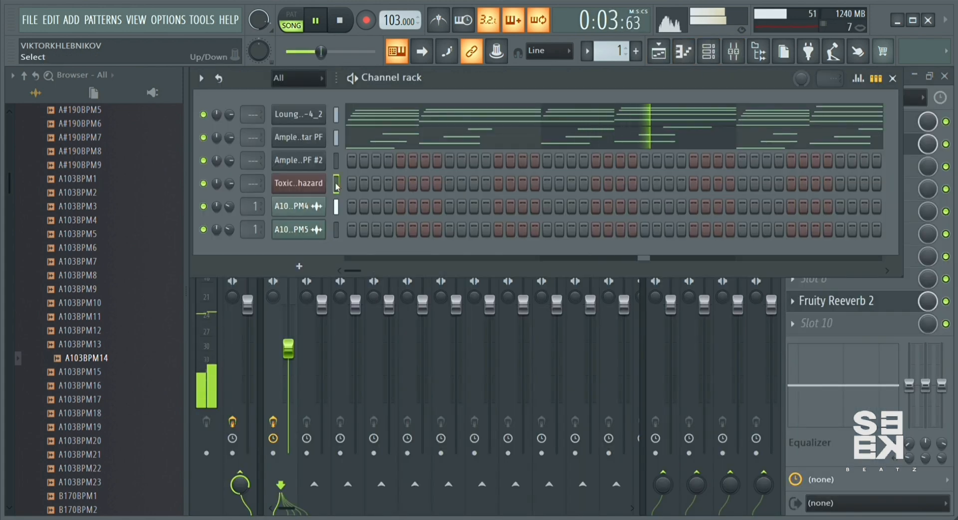
pyautogui.click(299, 183)
pyautogui.press('space')
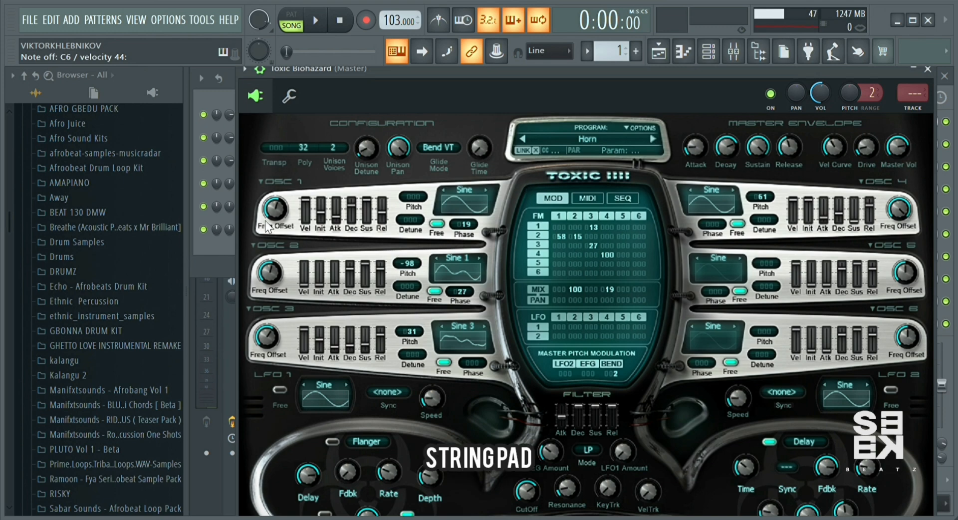
pyautogui.click(224, 253)
pyautogui.press('space')
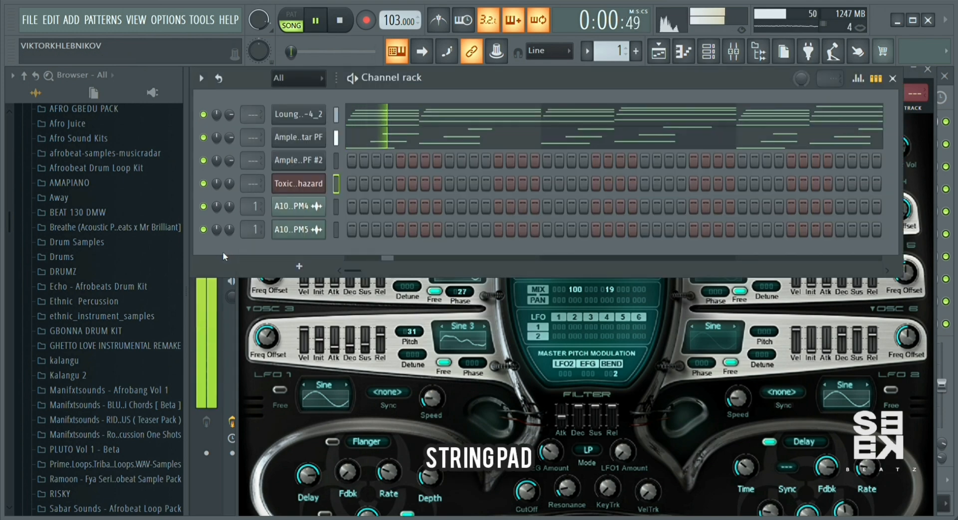
pyautogui.press('space')
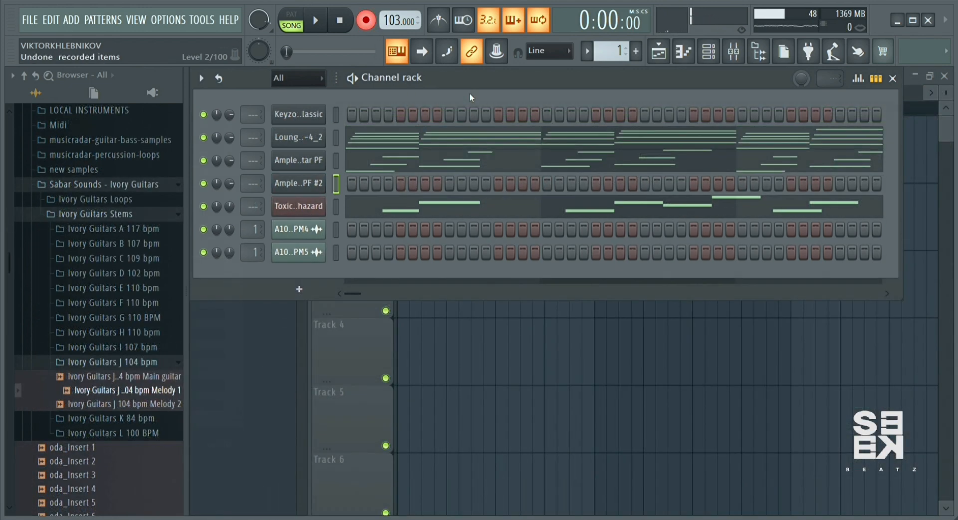
# Record a melody on the Ample Guitar PF #2 channel over the loop.
pyautogui.press('space')
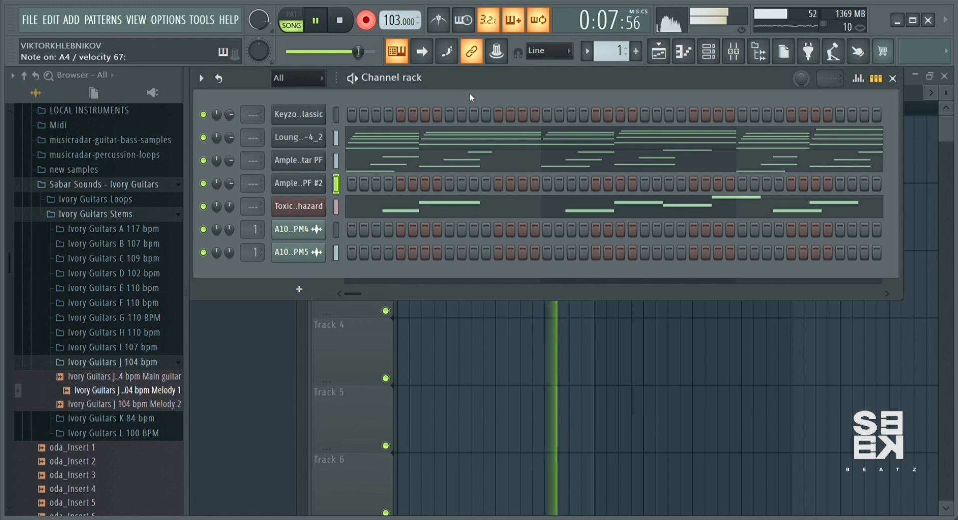
pyautogui.press('space')
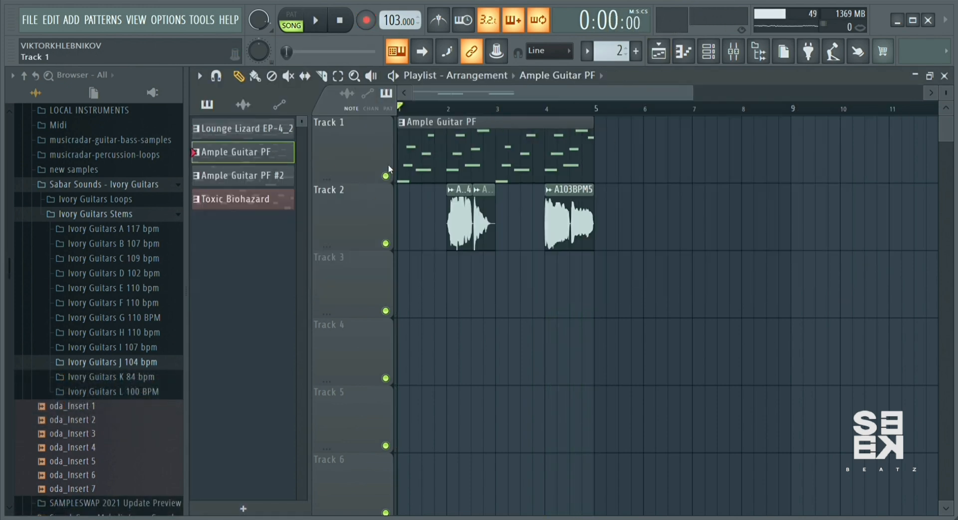
# Lay out the Lounge Lizard EP-4_2, Ample Guitar PF, Ample Guitar PF #2 and Toxic Biohazard patterns on separate tracks from bar 1.
pyautogui.moveTo(375, 165); pyautogui.dragTo(372, 229)
pyautogui.click(242, 128)
pyautogui.moveTo(459, 154); pyautogui.dragTo(405, 149)
pyautogui.moveTo(458, 259); pyautogui.dragTo(456, 209)
pyautogui.click(242, 176)
pyautogui.click(411, 282)
pyautogui.click(243, 199)
pyautogui.click(415, 419)
# Duplicate the four pattern clips to start again at bar 5 and move the vocal clips to Track 1.
pyautogui.moveTo(424, 134); pyautogui.dragTo(499, 429)
pyautogui.moveTo(459, 166); pyautogui.dragTo(488, 232)
pyautogui.hotkey('ctrl', 'a')
pyautogui.doubleClick(356, 427)
pyautogui.moveTo(462, 416); pyautogui.dragTo(461, 147)
pyautogui.keyDown('ctrl'); pyautogui.click(472, 414); pyautogui.keyUp('ctrl')
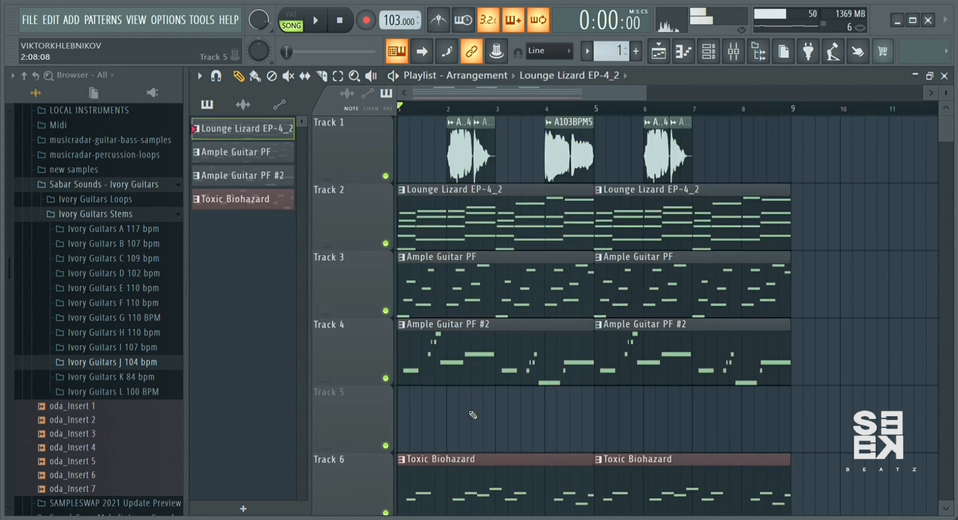
# Move both Toxic Biohazard clips on Track 6 to start at bar 9.
pyautogui.moveTo(437, 93)
pyautogui.mouseDown()
pyautogui.moveTo(501, 99)
pyautogui.moveTo(437, 98)
pyautogui.mouseUp()
pyautogui.scroll(-3, 465, 316)
pyautogui.scroll(-2, 466, 316)
pyautogui.doubleClick(356, 342)
pyautogui.moveTo(459, 342); pyautogui.dragTo(659, 342)
pyautogui.scroll(2, 659, 342)
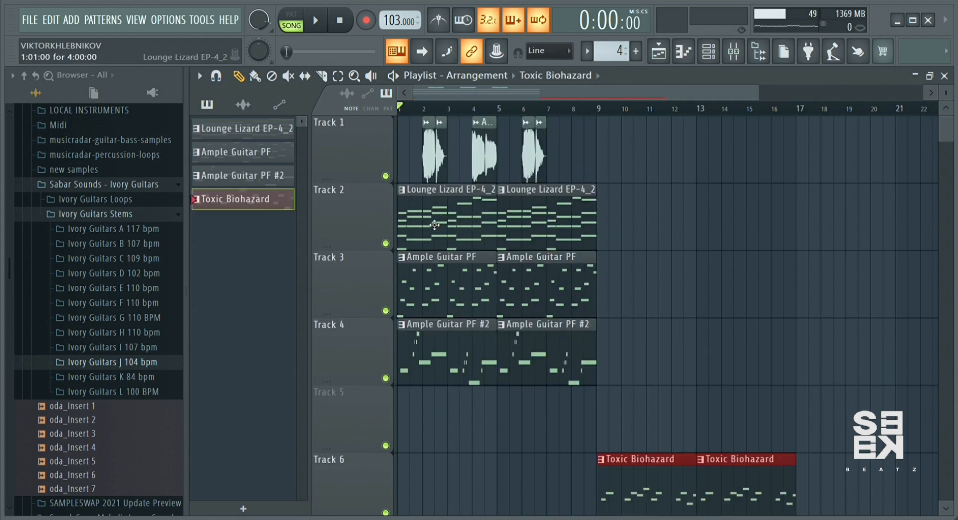
# Move the Lounge Lizard EP-4_2 clips on Track 2 and the Ample Guitar PF #2 clips on Track 4 to start at bar 9.
pyautogui.doubleClick(356, 220)
pyautogui.moveTo(436, 222); pyautogui.dragTo(635, 222)
pyautogui.press('space')
pyautogui.press('space')
pyautogui.doubleClick(376, 338)
pyautogui.moveTo(449, 354); pyautogui.dragTo(648, 354)
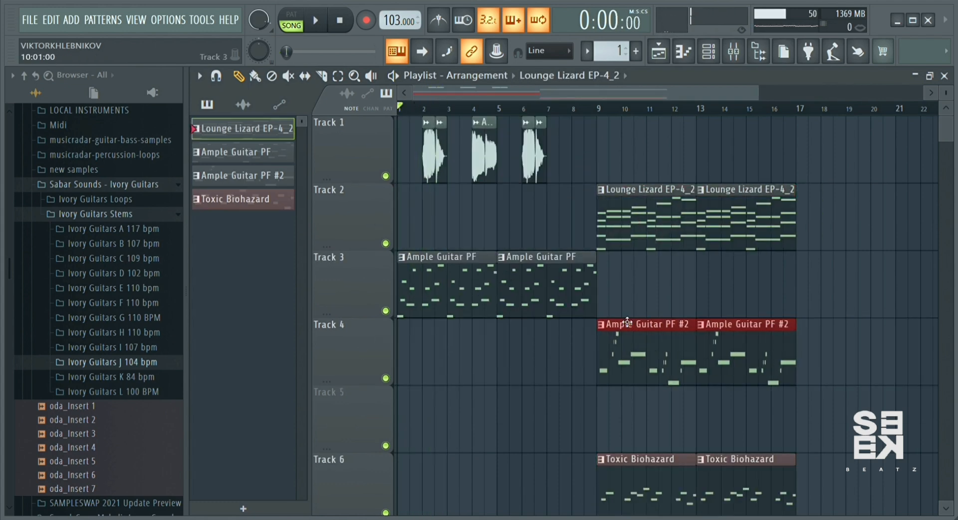
pyautogui.keyDown('ctrl'); pyautogui.click(623, 416); pyautogui.keyUp('ctrl')
# Place the Lounge Lizard EP-4_2 pattern at bars 1 and 5 on Track 2.
pyautogui.press('space')
pyautogui.moveTo(459, 230); pyautogui.dragTo(404, 240)
pyautogui.click(508, 222)
pyautogui.press('space')
# Flip the Lounge Lizard EP-4_2 chords horizontally in the piano roll with the Score flipper.
pyautogui.doubleClick(429, 231)
pyautogui.click(216, 76)
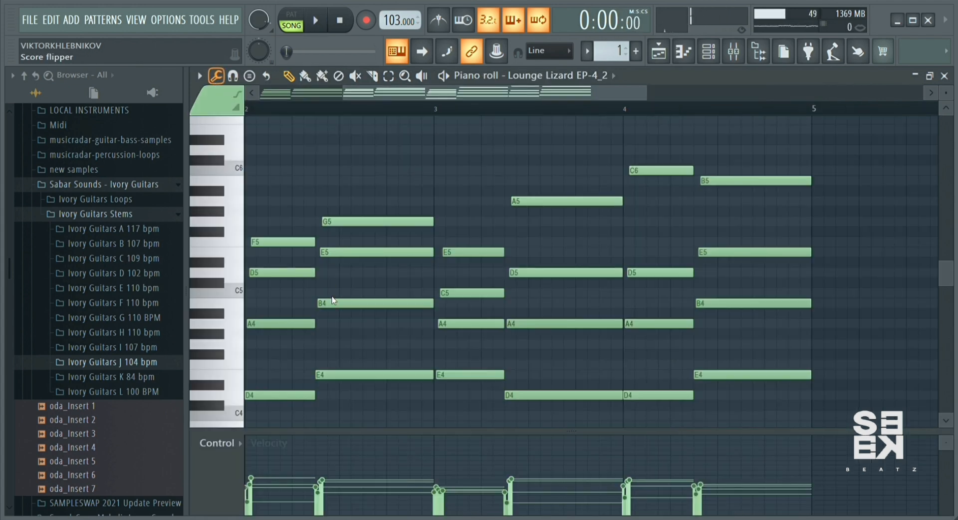
pyautogui.click(249, 265)
pyautogui.click(616, 56)
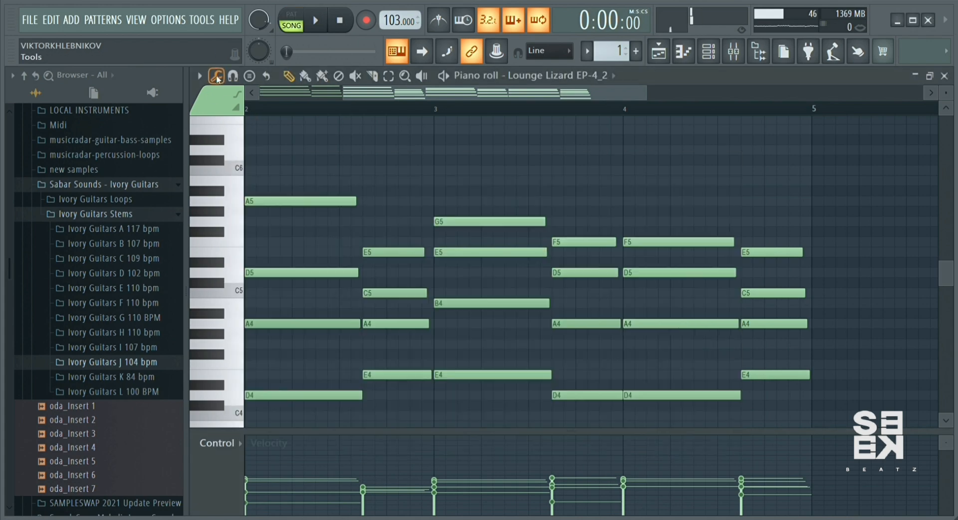
# Undo the note flip and delete the Lounge Lizard EP-4_2 clips at bars 1 and 5 on Track 2.
pyautogui.hotkey('ctrl', 'z')
pyautogui.click(658, 51)
pyautogui.rightClick(547, 220)
pyautogui.rightClick(449, 222)
# Place the Lounge Lizard EP-4_2 #2 audio clip twice on Track 7, at bar 1 and just after bar 5.
pyautogui.click(243, 104)
pyautogui.scroll(-3, 454, 332)
pyautogui.click(409, 349)
pyautogui.click(519, 352)
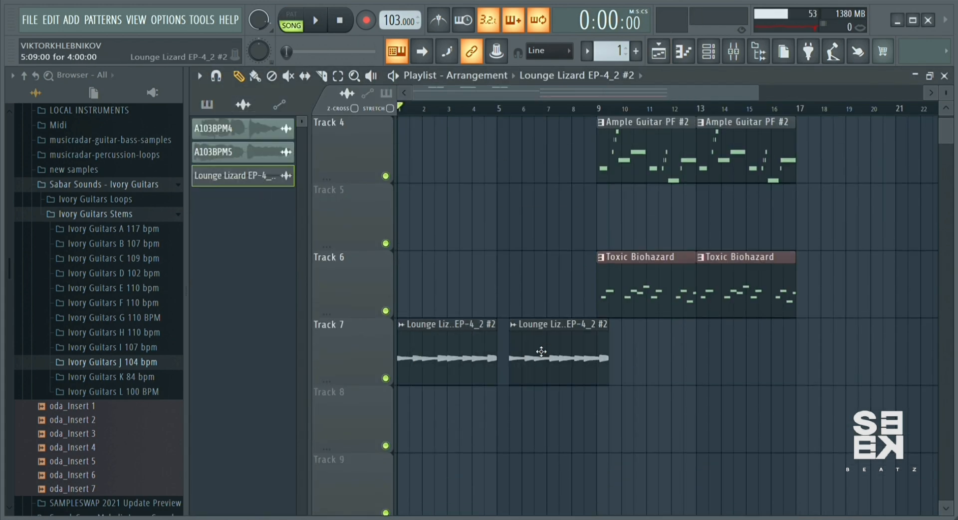
pyautogui.doubleClick(541, 352)
pyautogui.press('Escape')
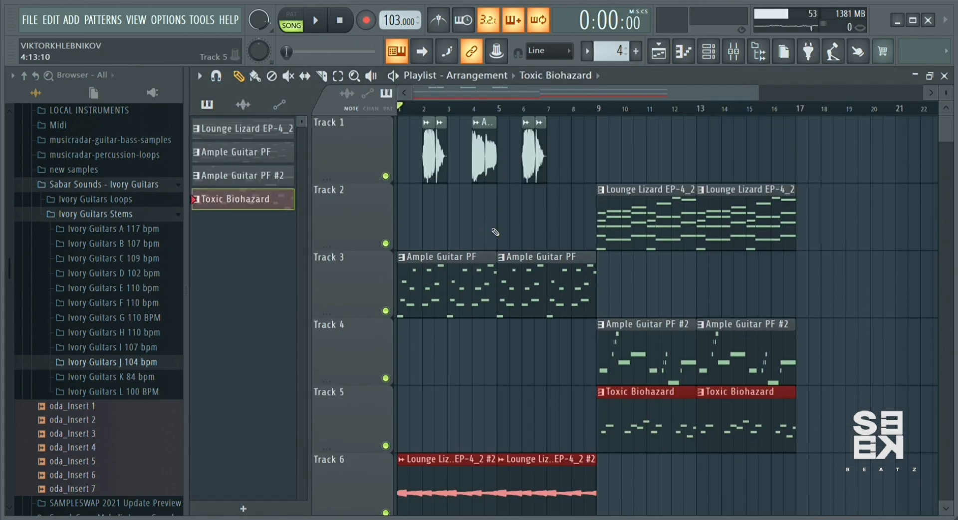
# Copy the Ample Guitar PF clips on Track 3 to bar 9 and move the Ample Guitar PF #2 clips to bar 25.
pyautogui.moveTo(454, 279)
pyautogui.mouseDown()
pyautogui.moveTo(540, 296)
pyautogui.moveTo(740, 294)
pyautogui.mouseUp()
pyautogui.scroll(-1, 635, 115)
pyautogui.moveTo(633, 344); pyautogui.dragTo(573, 340)
pyautogui.moveTo(572, 336); pyautogui.dragTo(842, 336)
# Copy the two Lounge Lizard EP-4_2 #2 audio clips on Track 6 to start at bar 9.
pyautogui.moveTo(527, 479); pyautogui.dragTo(434, 476)
pyautogui.moveTo(426, 475)
pyautogui.mouseDown()
pyautogui.moveTo(663, 475)
pyautogui.moveTo(562, 475)
pyautogui.mouseUp()
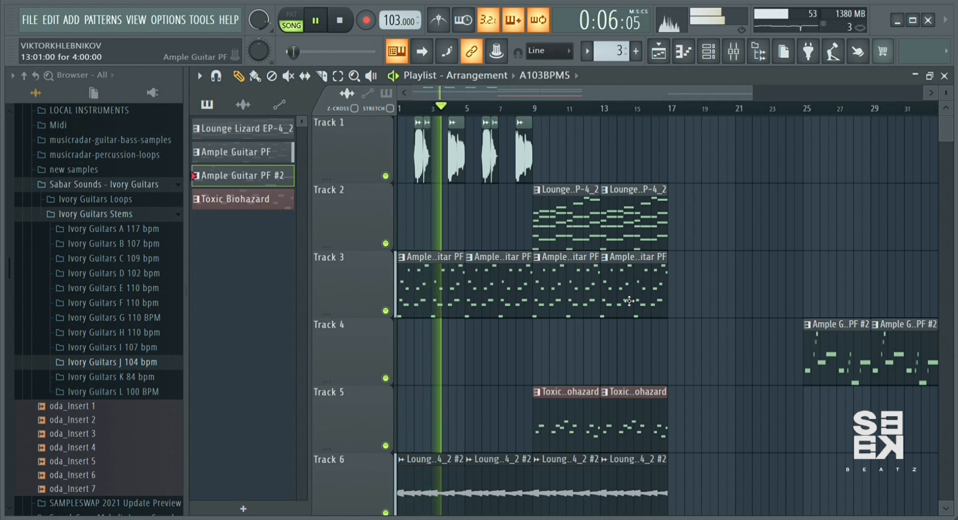
# Copy the Lounge Lizard EP-4_2 and Ample Guitar PF clips from bars 9–16 to bar 17, then duplicate them again from bar 25.
pyautogui.moveTo(631, 313); pyautogui.dragTo(549, 196)
pyautogui.moveTo(565, 298); pyautogui.dragTo(700, 296)
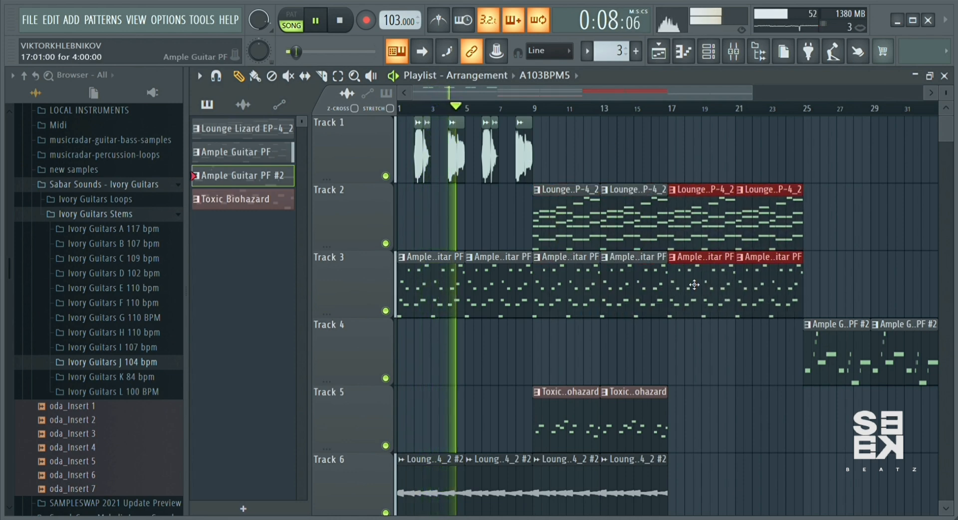
pyautogui.hotkey('ctrl', 'b')
# Copy the Toxic Biohazard clips and the Lounge Lizard EP-4_2 #2 audio clips from bars 9–16 to start at bar 17.
pyautogui.scroll(-2, 691, 245)
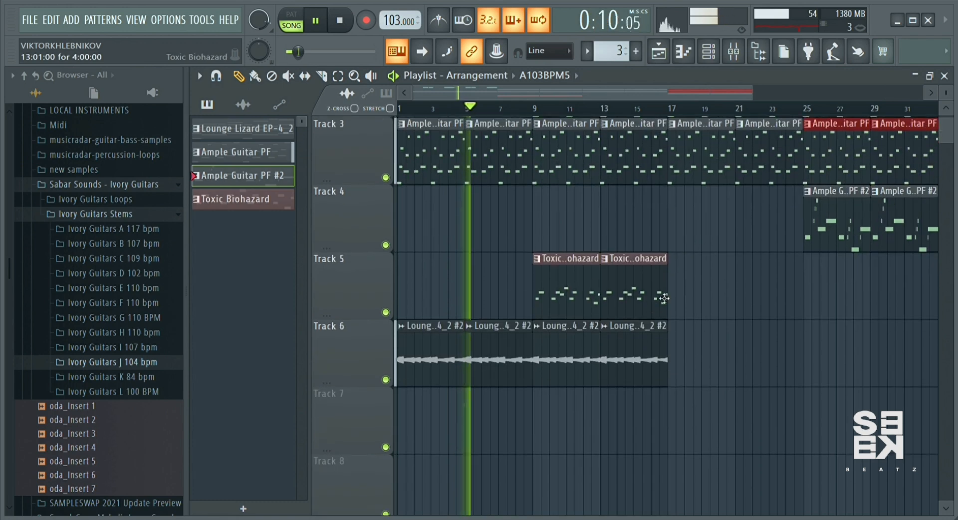
pyautogui.moveTo(564, 285); pyautogui.dragTo(707, 294)
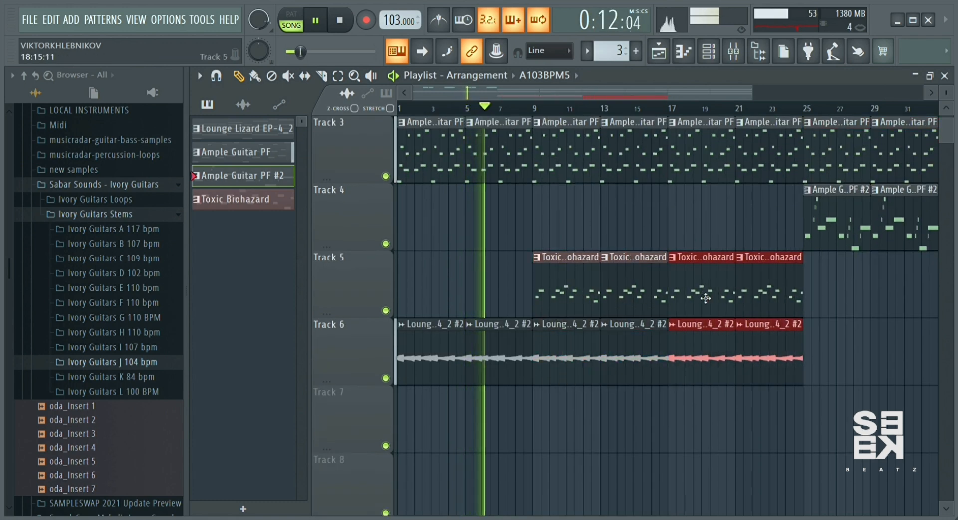
# Duplicate the Toxic Biohazard and Lounge Lizard EP-4_2 #2 clips from bars 17–24 to start at bar 25.
pyautogui.hotkey('ctrl', 'b')
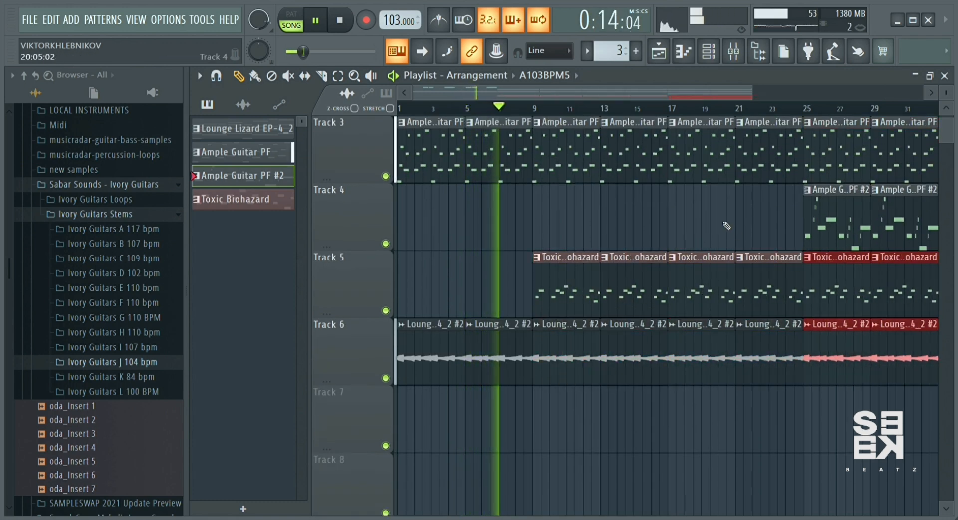
pyautogui.scroll(2, 724, 310)
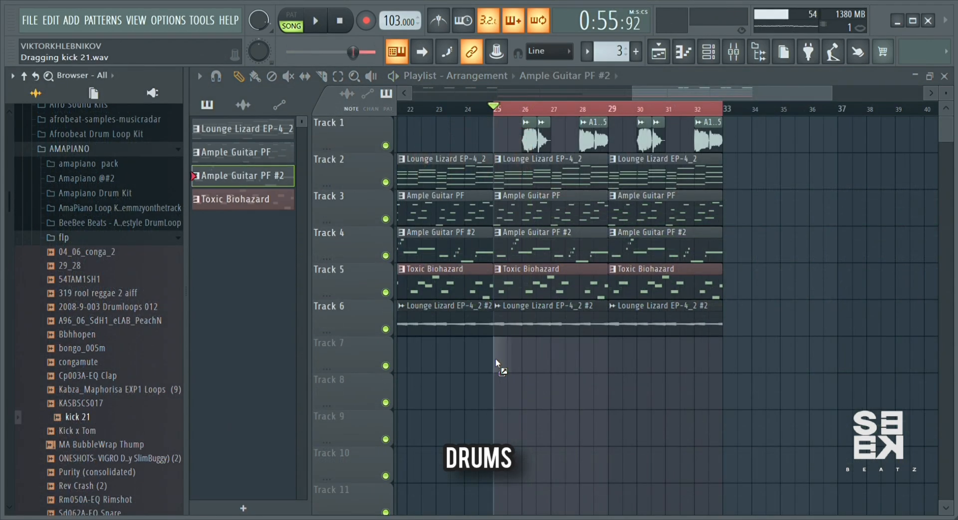
# Place the kick 21 sample on Track 7 at bar 25 and repeat it on every beat through bar 28.
pyautogui.moveTo(495, 359); pyautogui.dragTo(497, 361)
pyautogui.scroll(5, 517, 108)
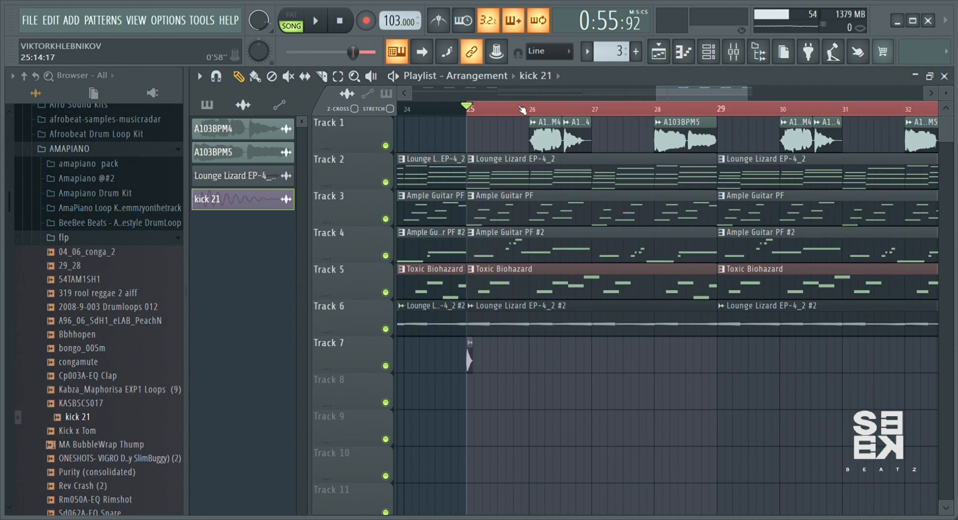
pyautogui.click(463, 362)
pyautogui.click(488, 362)
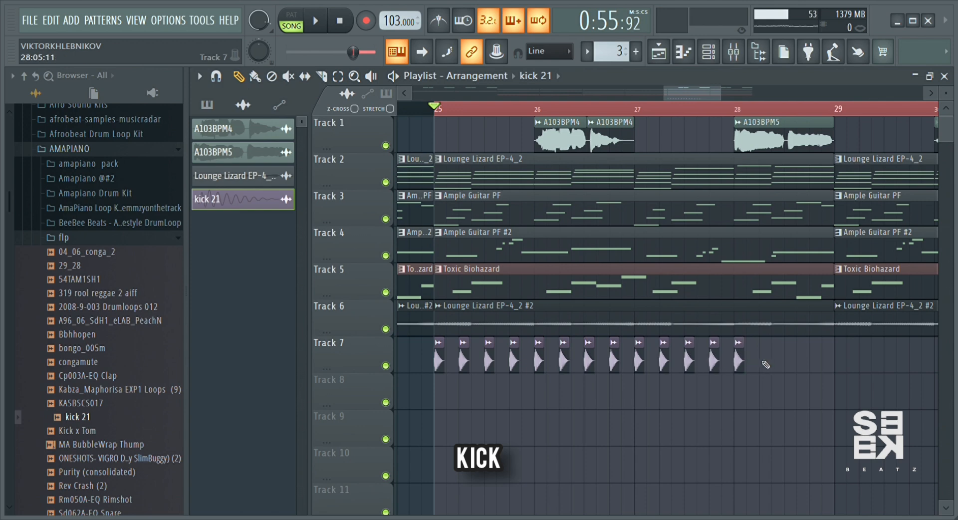
# Set bars 25–28 as the playback loop and move all kick clips from Track 7 down to Track 8.
pyautogui.moveTo(835, 116); pyautogui.dragTo(435, 110)
pyautogui.press('space')
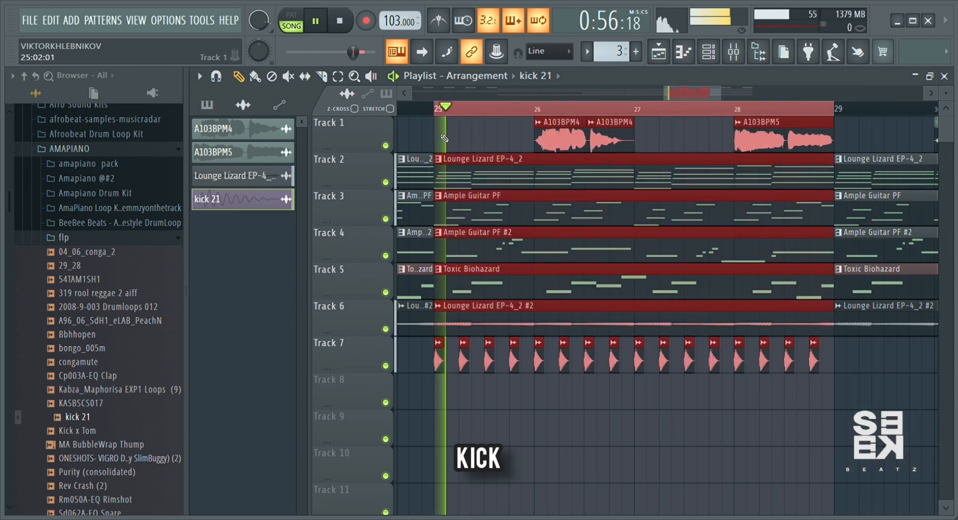
pyautogui.keyDown('ctrl'); pyautogui.click(371, 362); pyautogui.keyUp('ctrl')
pyautogui.scroll(-1, 370, 361)
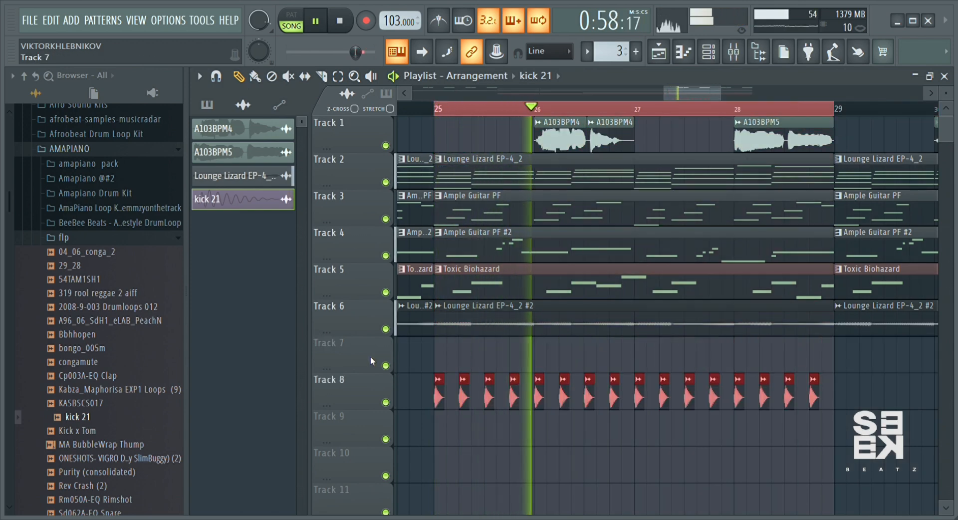
# Add the TBK - SHAKERS LOOP (16) sample to Track 9 and repeat it in each bar from 25 to 28.
pyautogui.scroll(-2, 120, 418)
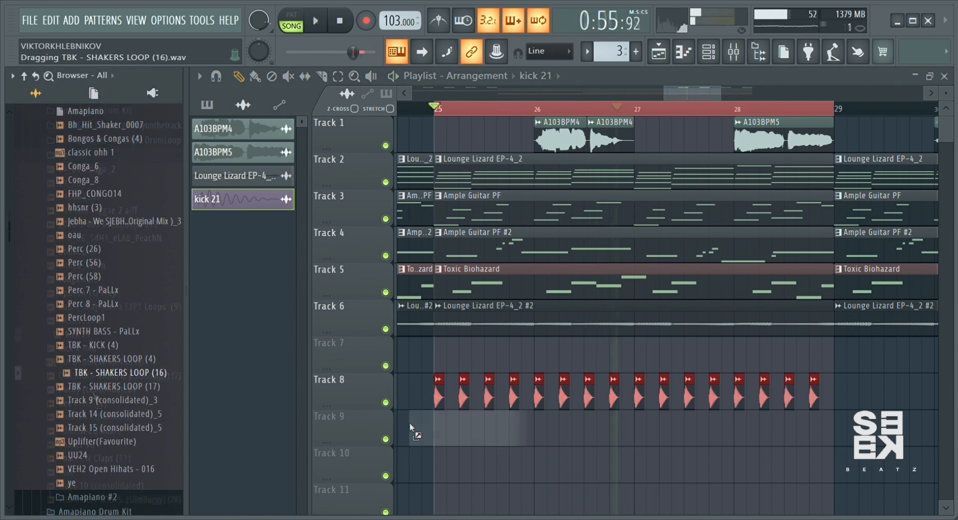
pyautogui.moveTo(411, 428); pyautogui.dragTo(437, 432)
pyautogui.click(543, 437)
pyautogui.press('space')
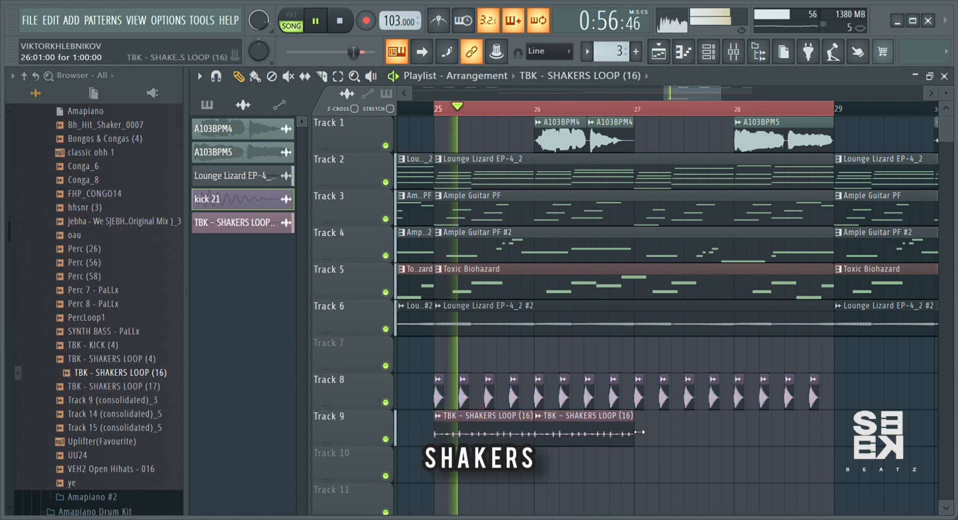
pyautogui.click(640, 430)
pyautogui.click(739, 427)
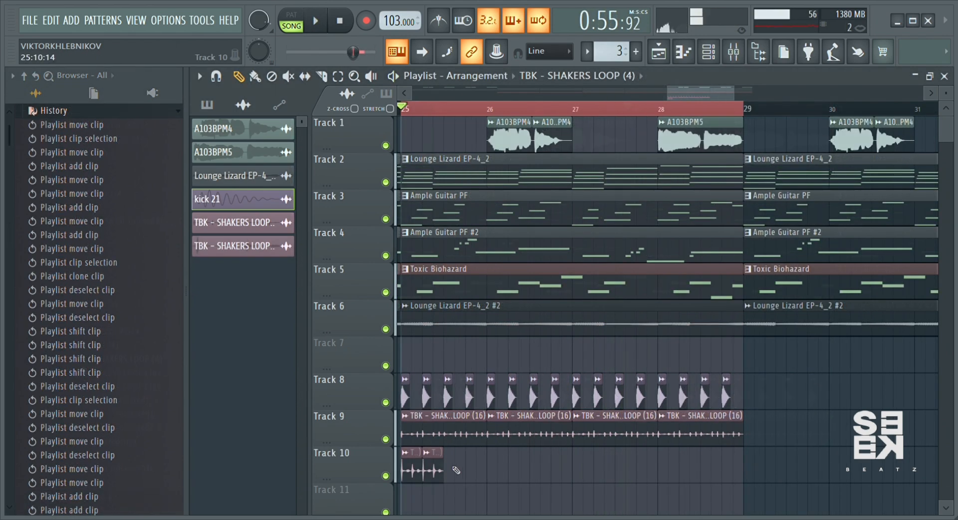
# Lower the volume of TBK - SHAKERS LOOP (4) and repeat the clip on every beat of bars 25–28 on Track 10.
pyautogui.doubleClick(437, 469)
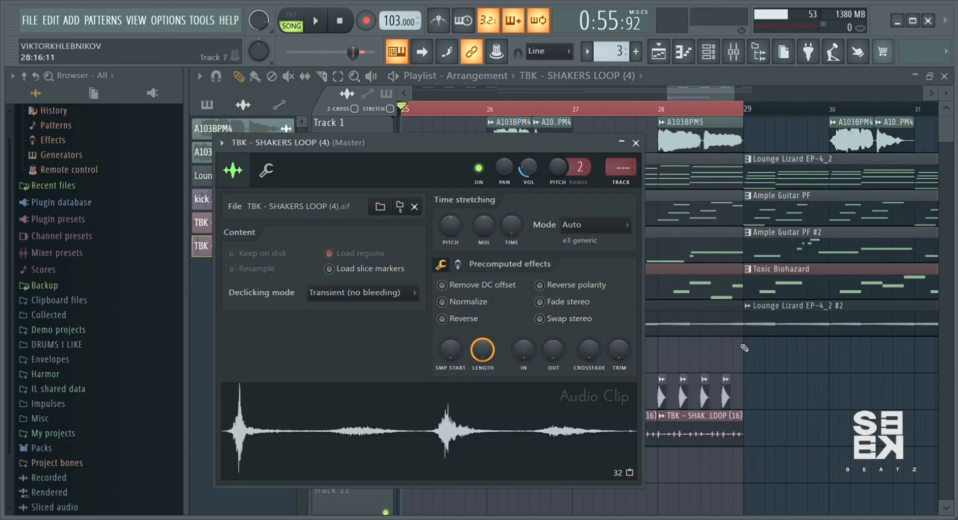
pyautogui.click(465, 476)
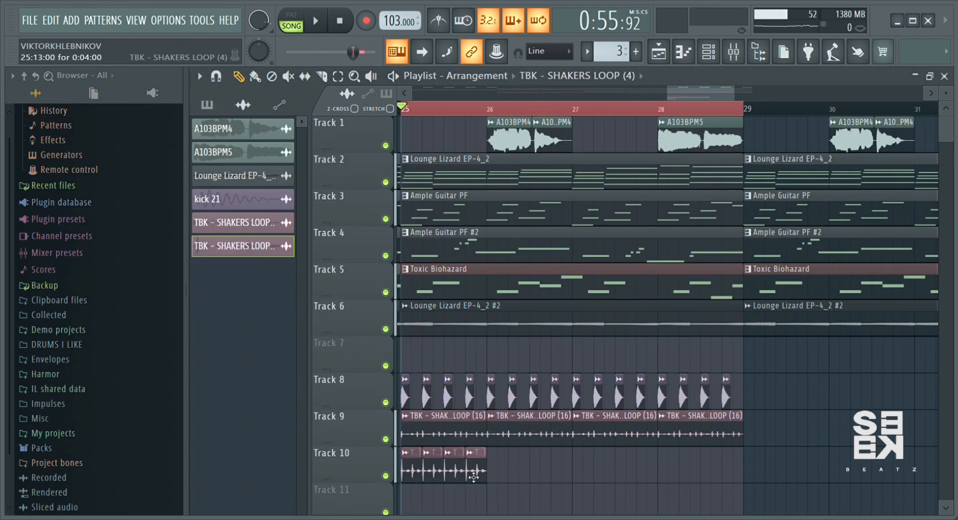
pyautogui.hotkey('ctrl', 'b')
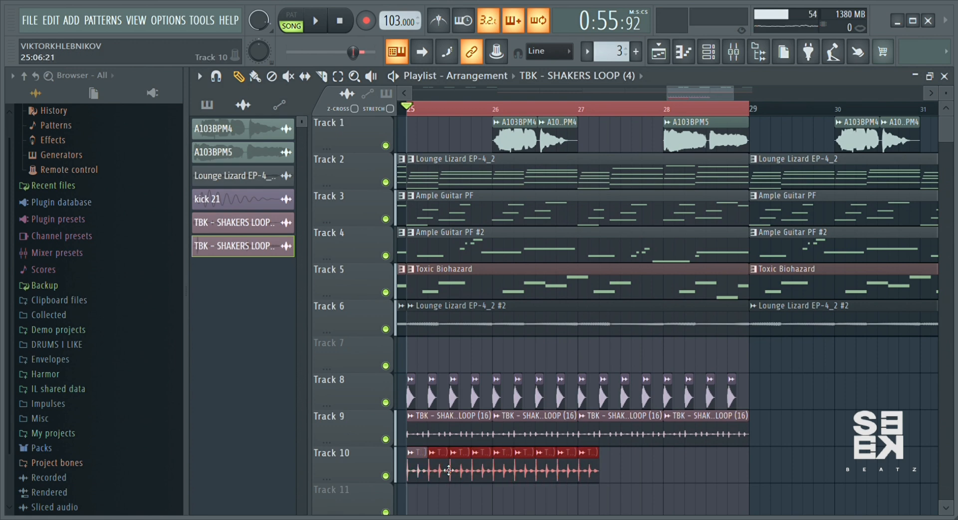
pyautogui.moveTo(449, 469); pyautogui.dragTo(599, 478)
pyautogui.scroll(-2, 596, 473)
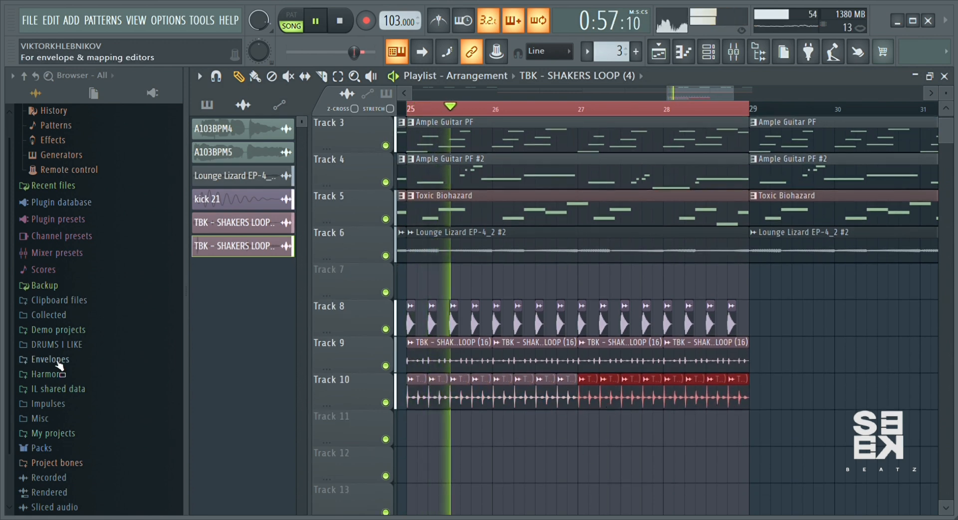
# Mute Track 10 and place short [PBA] Rim (12) hits on Track 11 at steps 4 and 11 of bar 25.
pyautogui.click(64, 321)
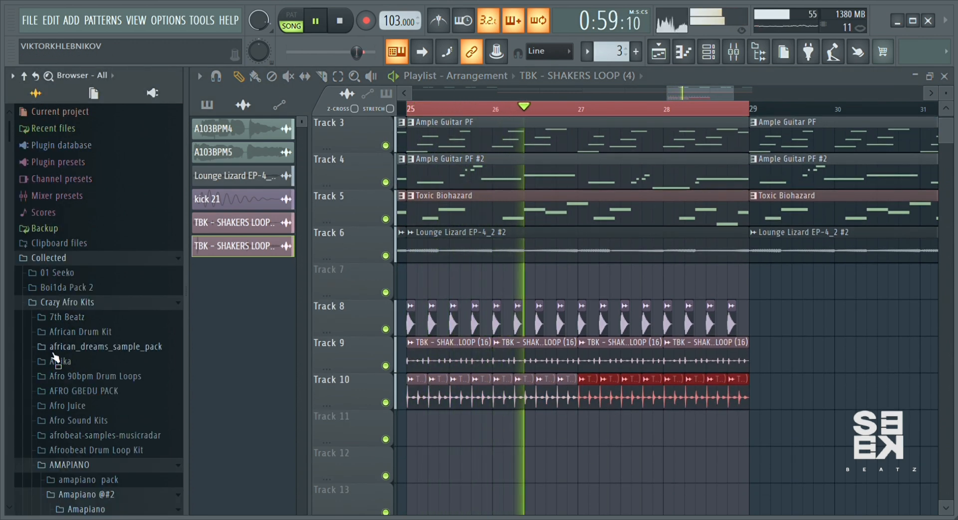
pyautogui.click(386, 402)
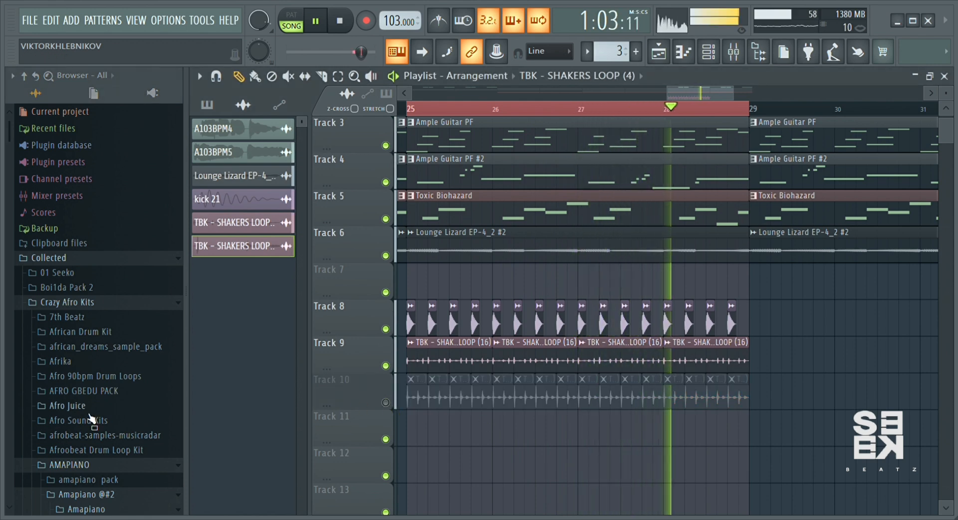
pyautogui.click(107, 482)
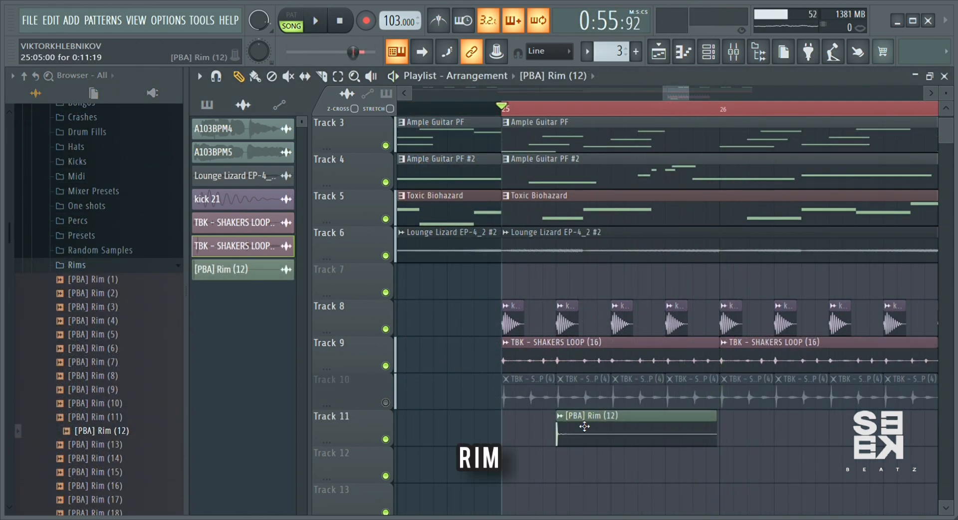
pyautogui.press('space')
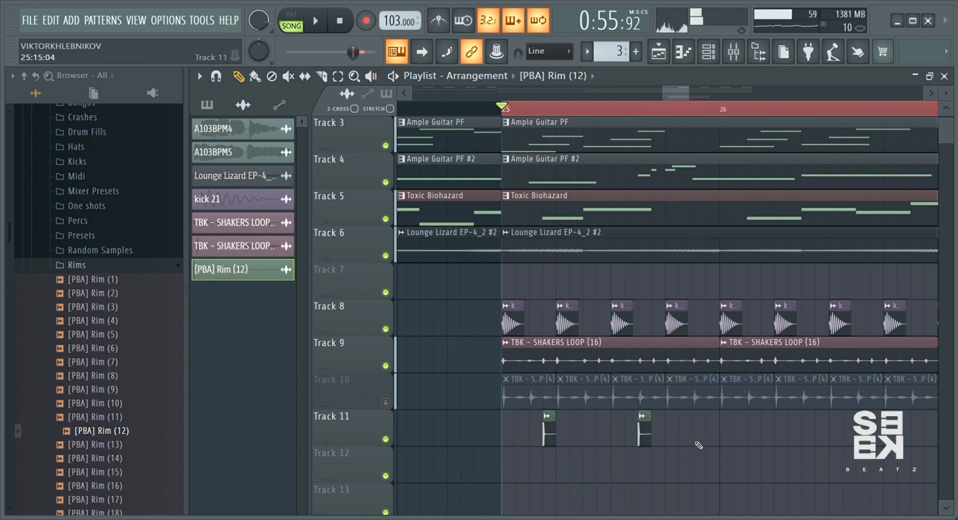
# Place [PBA] Rim (15) on Track 12 at beat 3 of bar 25 and beats 3 and 4 of bar 26, with [PBA] Rim (16) hits on Track 13.
pyautogui.moveTo(99, 389); pyautogui.dragTo(552, 475)
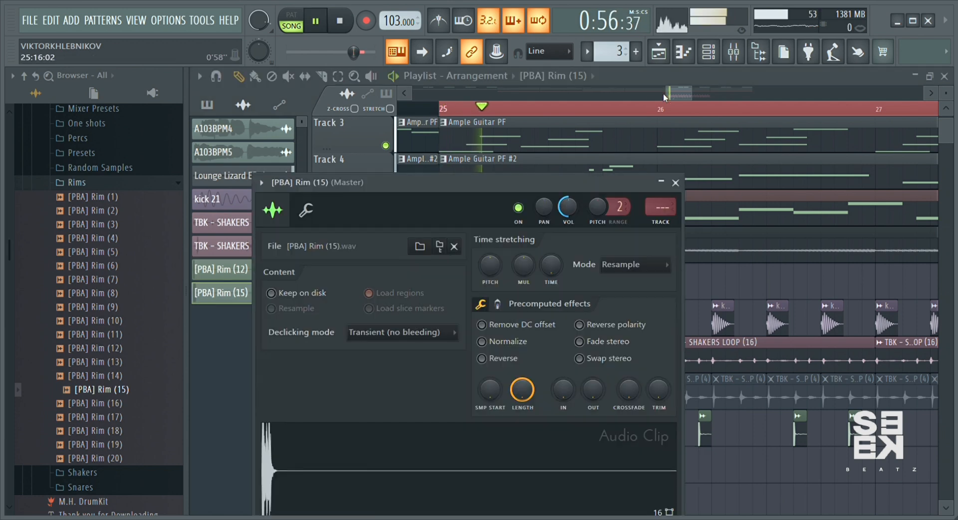
pyautogui.click(680, 90)
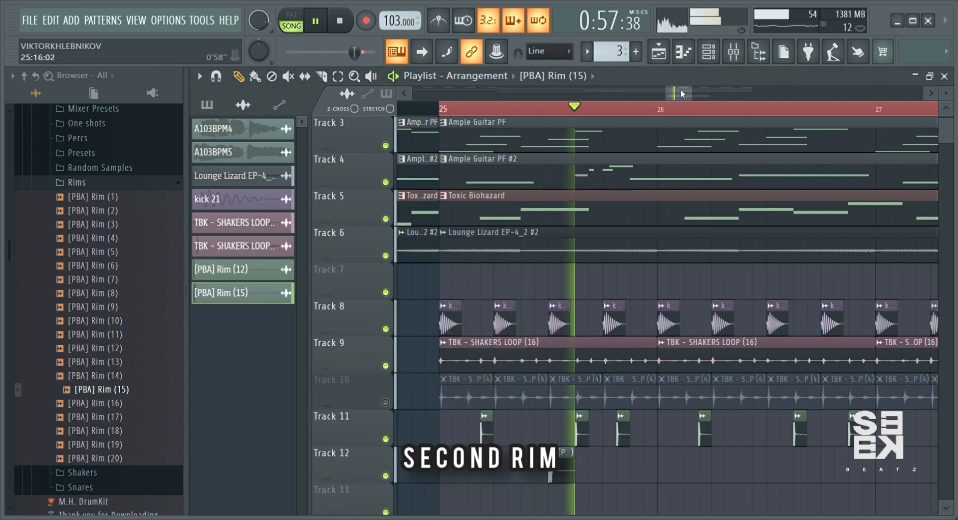
pyautogui.click(782, 465)
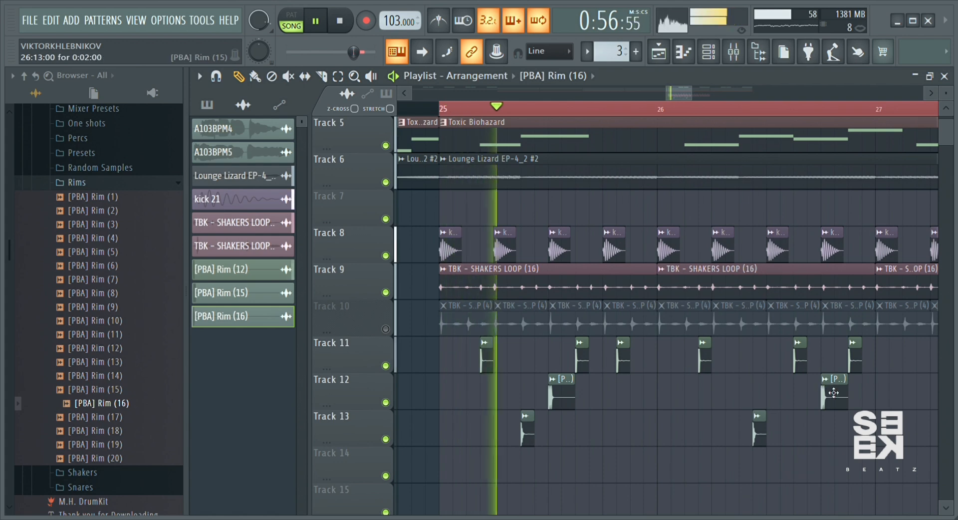
pyautogui.click(772, 391)
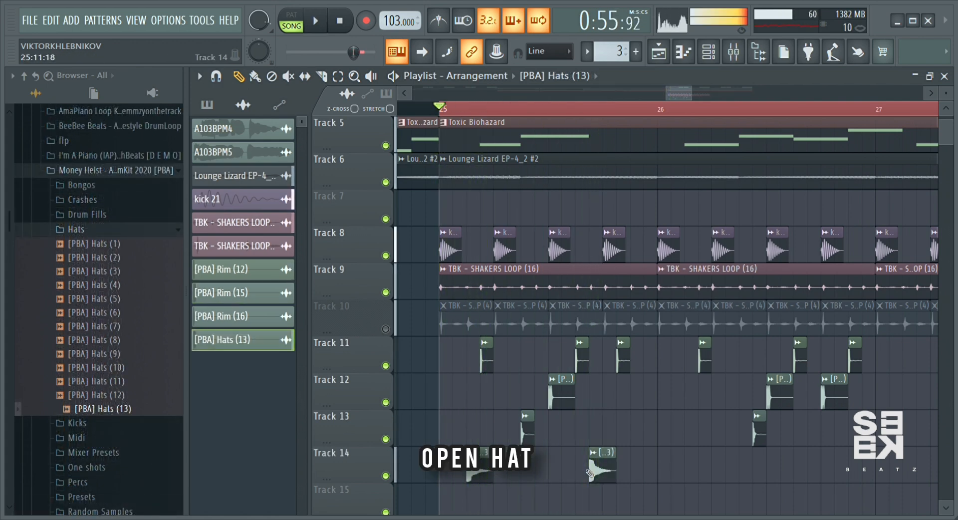
# Place [PBA] Hats (13) open hats on Track 14 at steps 3 and 11 of bars 25 and 26, and open the sample's settings.
pyautogui.moveTo(609, 474); pyautogui.dragTo(595, 474)
pyautogui.click(685, 477)
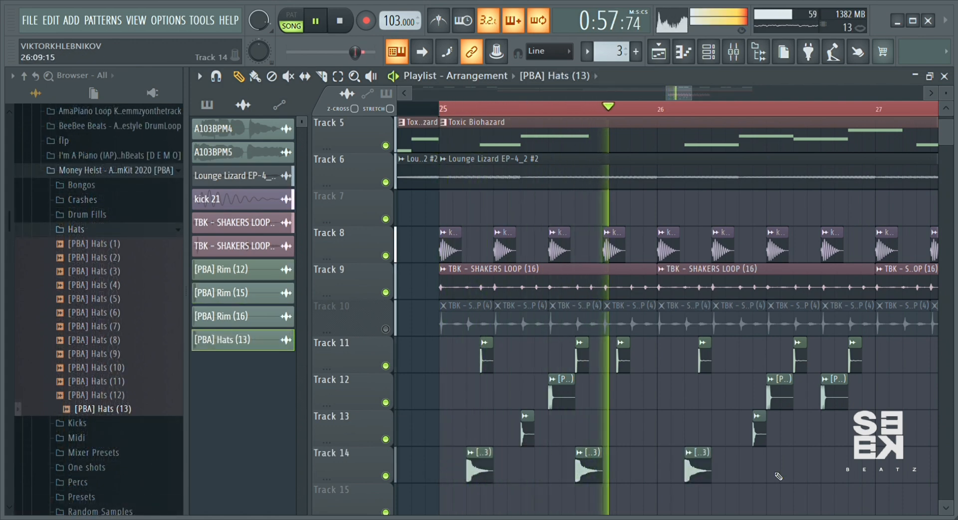
pyautogui.click(785, 465)
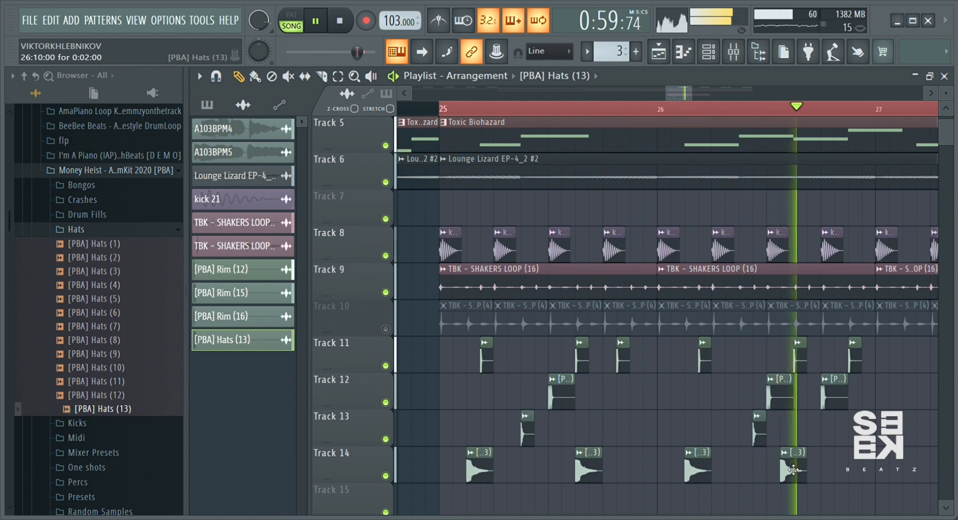
pyautogui.moveTo(802, 473); pyautogui.dragTo(815, 473)
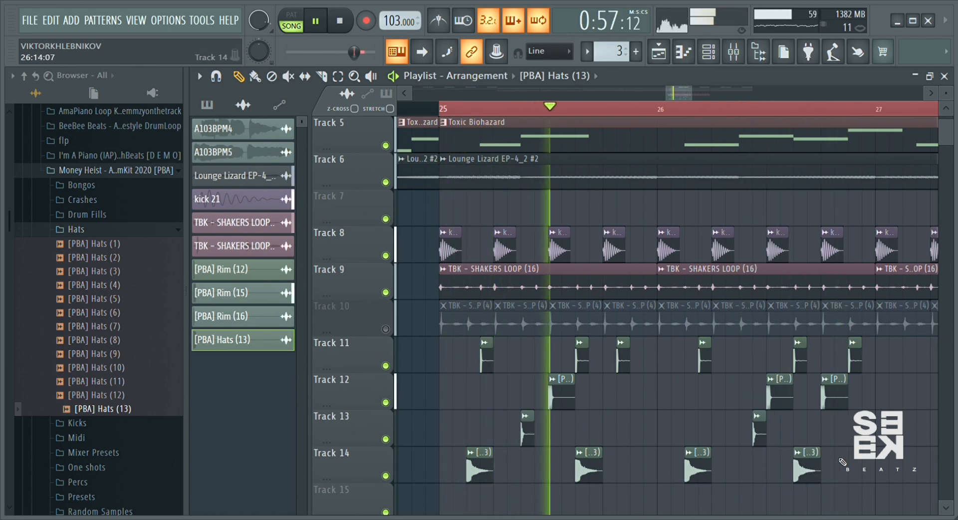
pyautogui.doubleClick(700, 474)
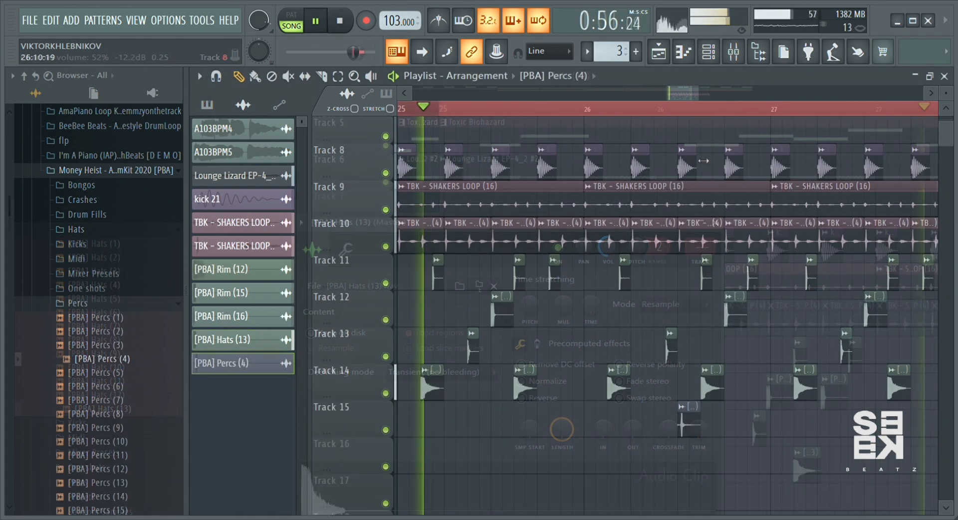
# Add another [PBA] Percs (4) hit on Track 15 at beat 3 of bar 28 and play back the loop.
pyautogui.moveTo(698, 93); pyautogui.dragTo(713, 94)
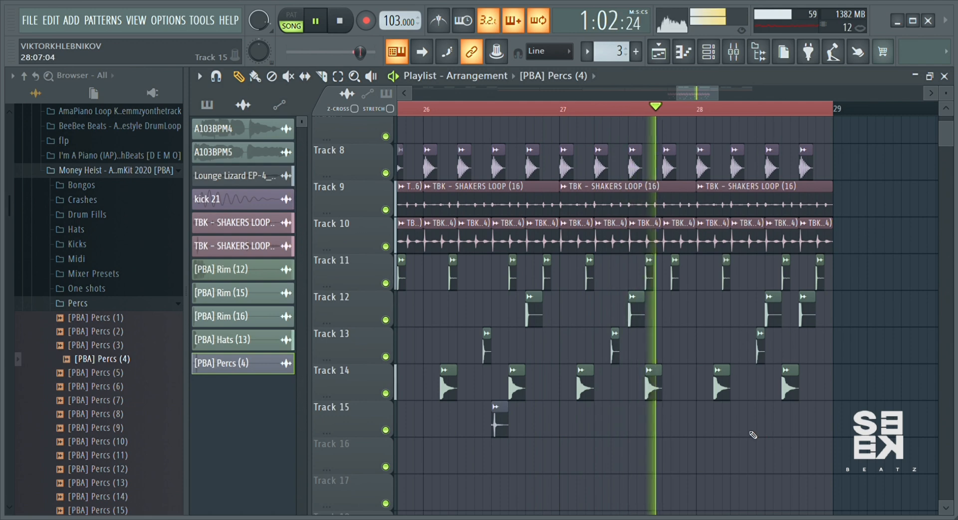
pyautogui.click(769, 432)
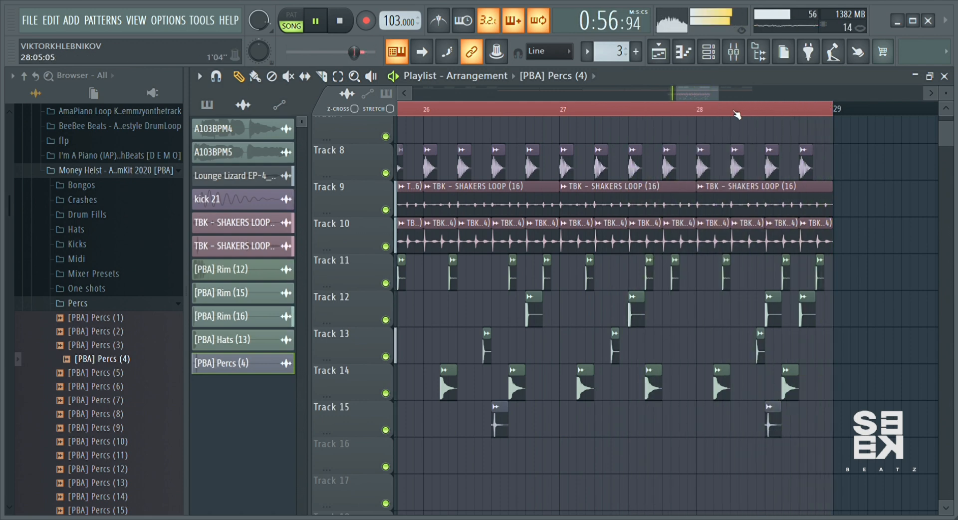
pyautogui.scroll(-2, 737, 115)
pyautogui.press('space')
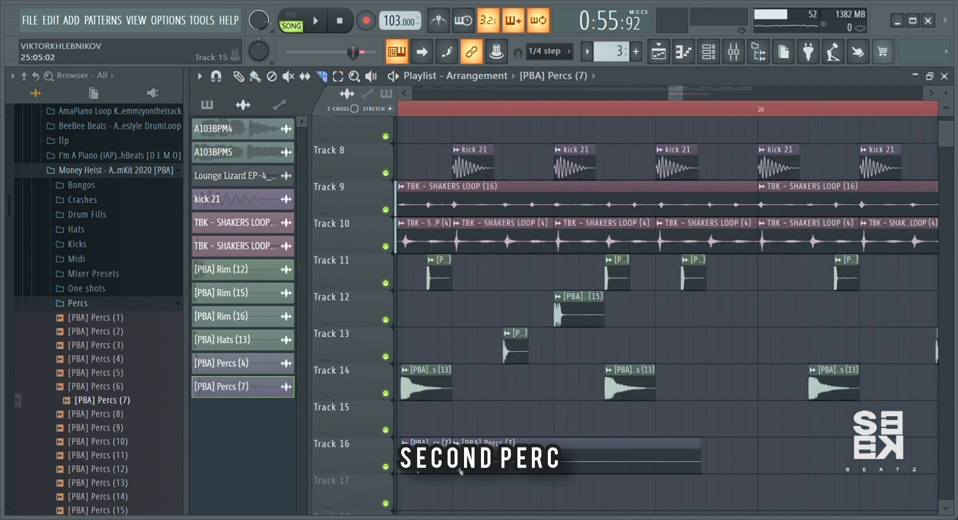
# Slice the empty ends off the [PBA] Percs (7) clip on Track 16 and fit it to six steps from step 3 of bar 25.
pyautogui.rightClick(460, 471)
pyautogui.moveTo(490, 462); pyautogui.dragTo(435, 461)
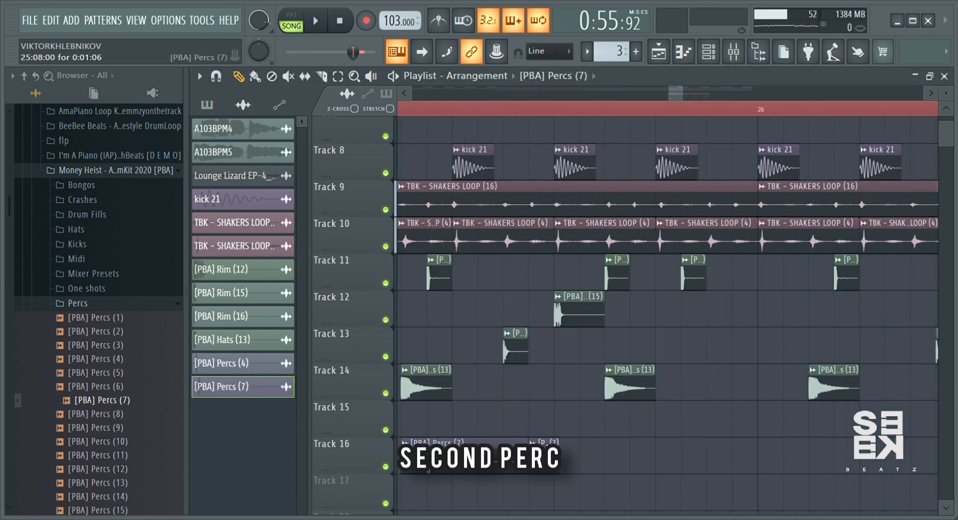
pyautogui.moveTo(528, 451); pyautogui.dragTo(554, 450)
# Repeat the [PBA] Percs (7) clip on Track 16 at step 3 of bars 26, 27 and 28.
pyautogui.scroll(-3, 517, 112)
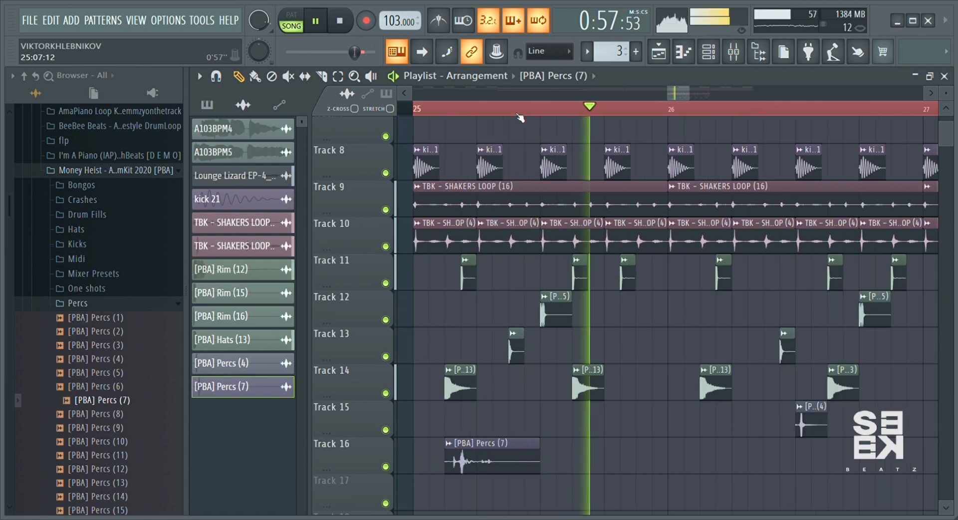
pyautogui.scroll(-1, 519, 116)
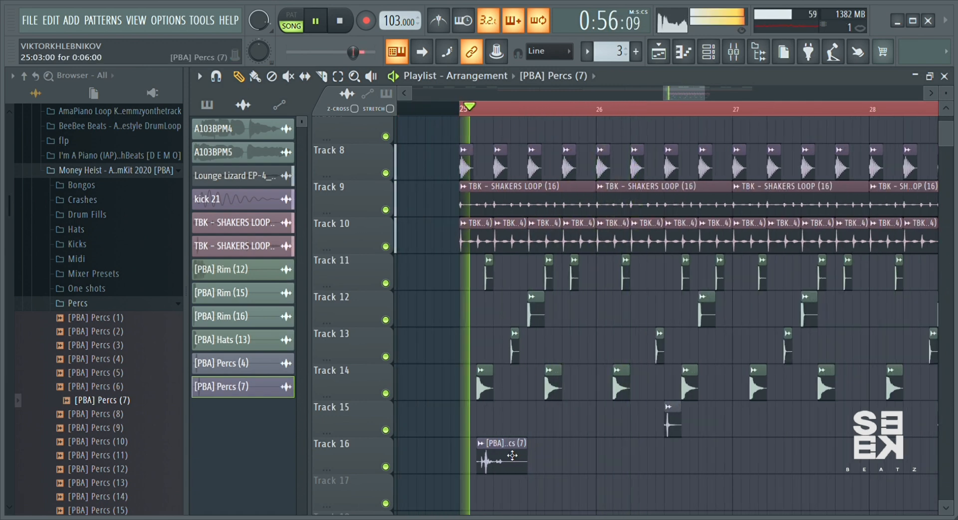
pyautogui.click(624, 464)
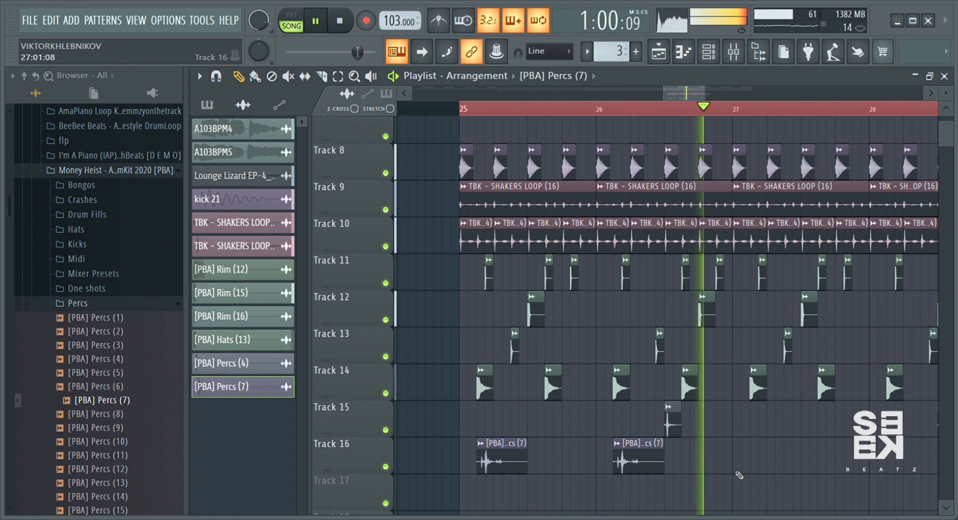
pyautogui.press('space')
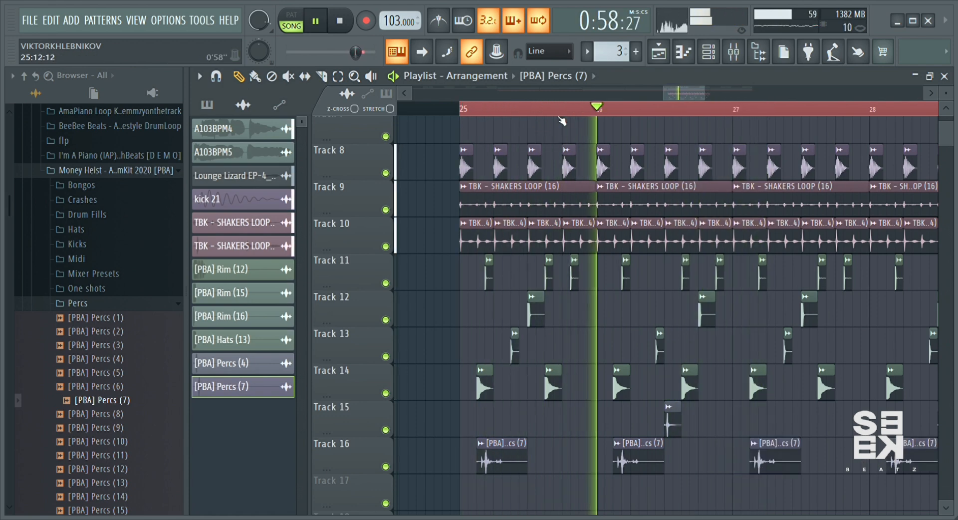
# Place [PBA] Percs (15) on Track 17 at beat 3 of bar 26, and open the JEB AFROSWING KEET sample pack.
pyautogui.keyDown('ctrl'); pyautogui.scroll(-2, 565, 398); pyautogui.keyUp('ctrl')
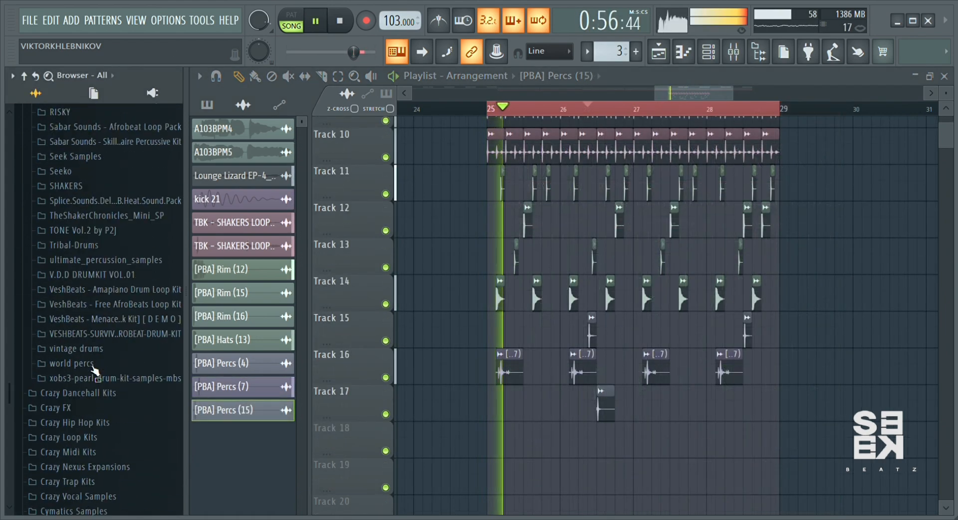
pyautogui.scroll(-10, 97, 367)
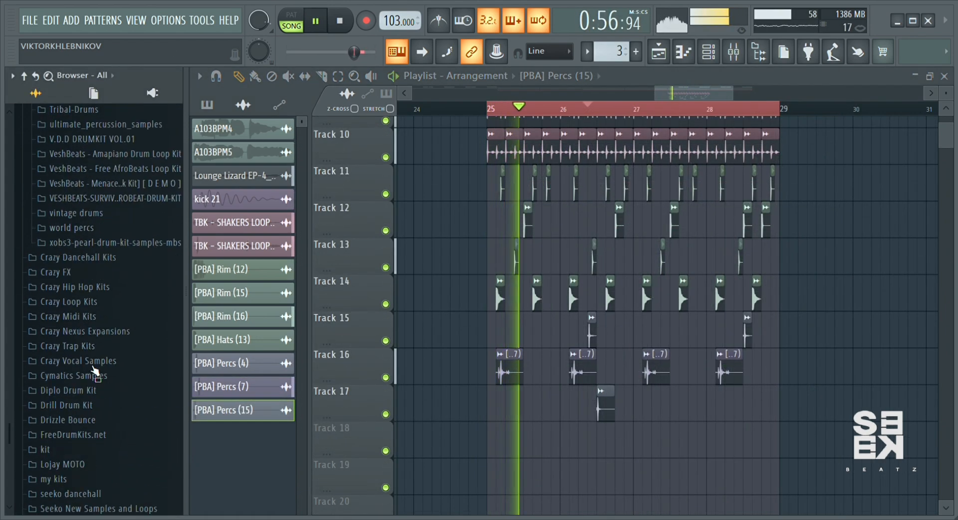
pyautogui.click(65, 408)
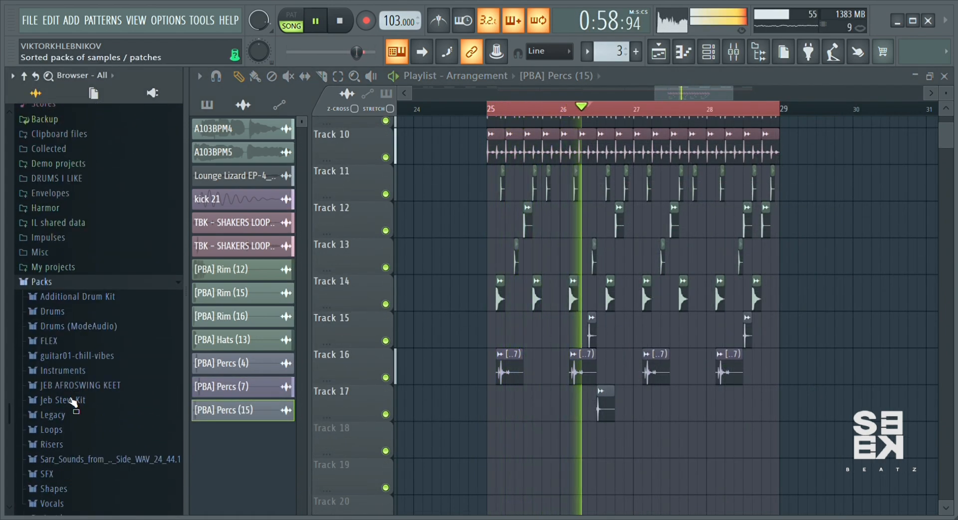
pyautogui.click(80, 329)
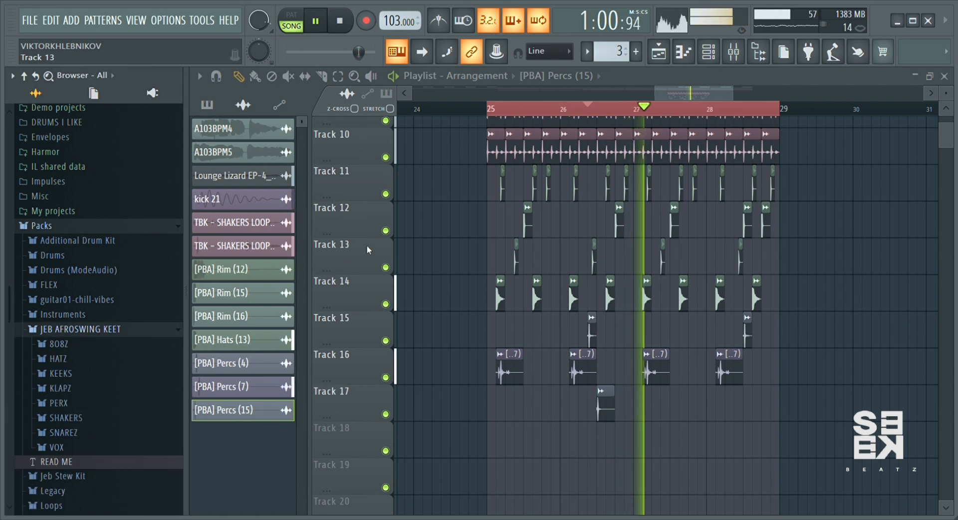
# Shift all clips on Tracks 12 to 17 down one track, leaving Track 12 empty below the Track 11 rims.
pyautogui.moveTo(394, 221); pyautogui.dragTo(392, 401)
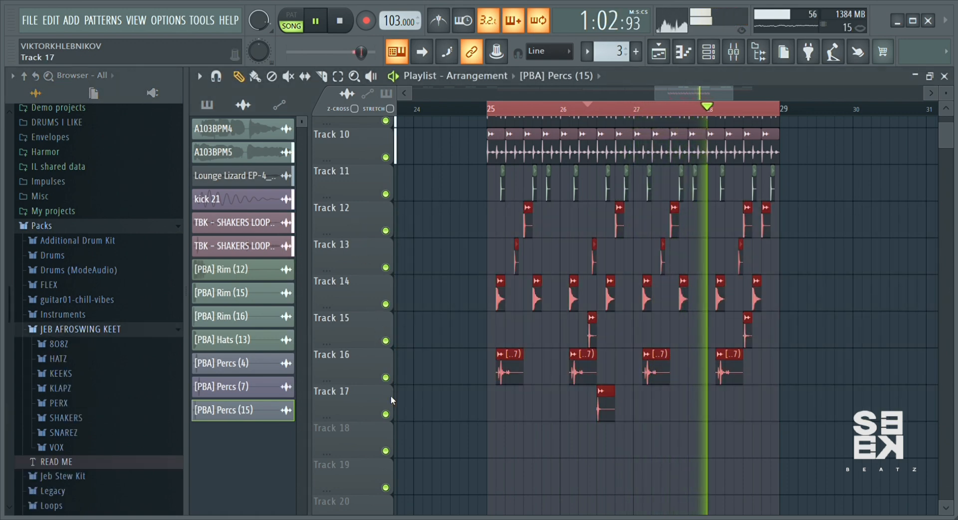
pyautogui.hotkey('shift', 'Down')
pyautogui.hotkey('ctrl', 'd')
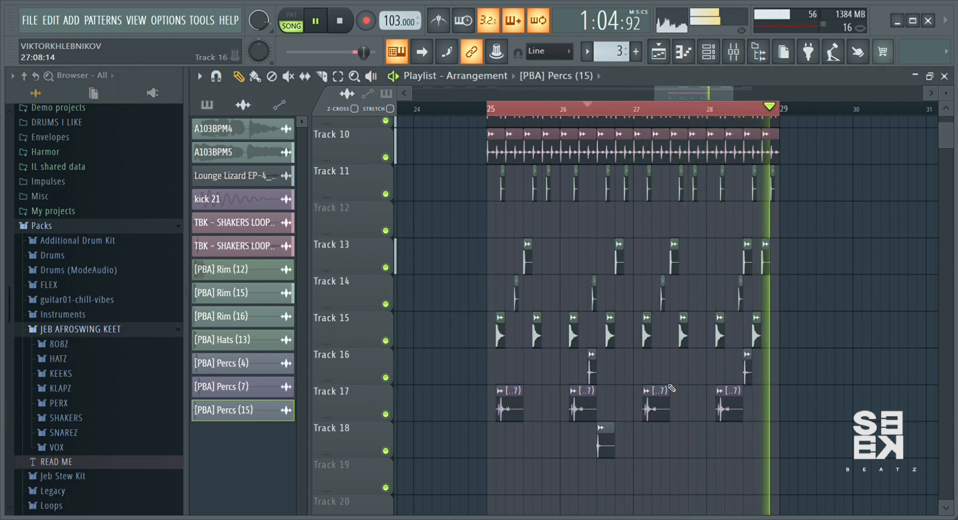
# Delete the bar 28 [PBA] Percs (4) hit, and copy the bar 26 Percs (4) and Percs (15) hits to the same steps of bar 28.
pyautogui.rightClick(748, 371)
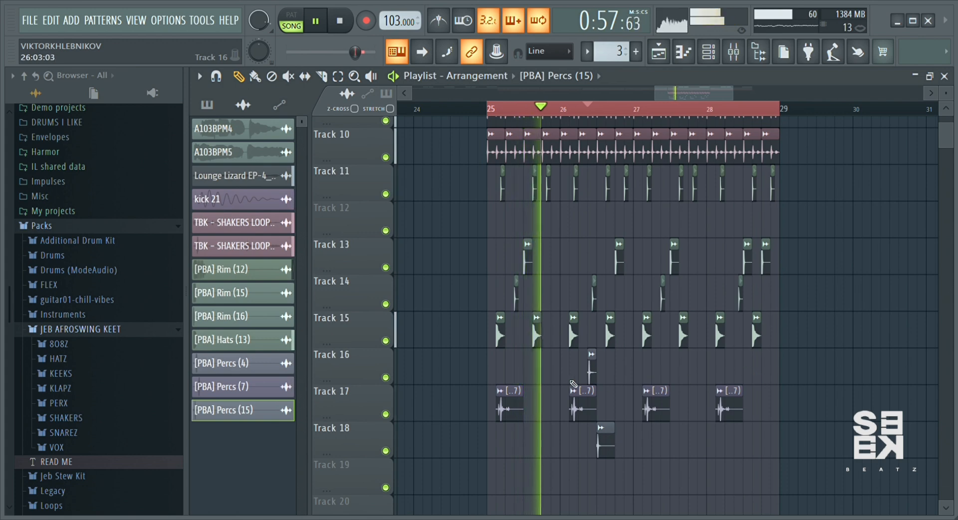
pyautogui.keyDown('ctrl'); pyautogui.keyDown('shift'); pyautogui.click(591, 371); pyautogui.keyUp('shift'); pyautogui.keyUp('ctrl')
pyautogui.keyDown('ctrl'); pyautogui.keyDown('shift'); pyautogui.click(607, 442); pyautogui.keyUp('shift'); pyautogui.keyUp('ctrl')
pyautogui.moveTo(610, 443); pyautogui.dragTo(756, 446)
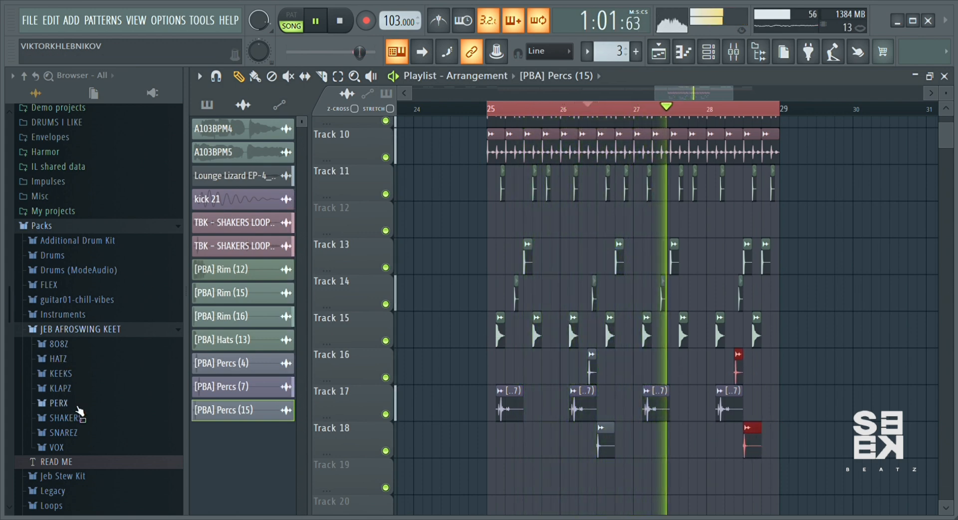
# Layer JEB REEM 01 from the Jeb Stew Kit REEMS folder on Track 12 at steps 4, 11 and 14 of bar 25.
pyautogui.click(75, 331)
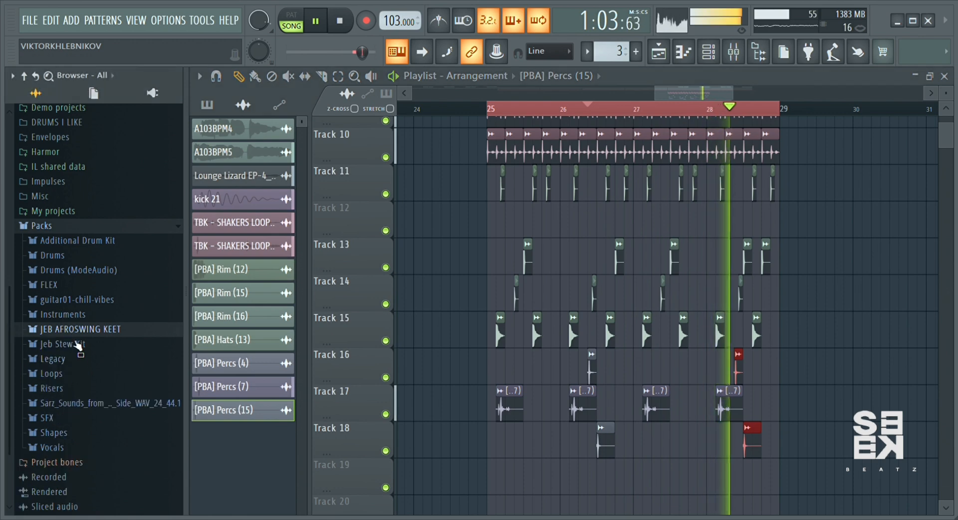
pyautogui.click(77, 344)
pyautogui.press('space')
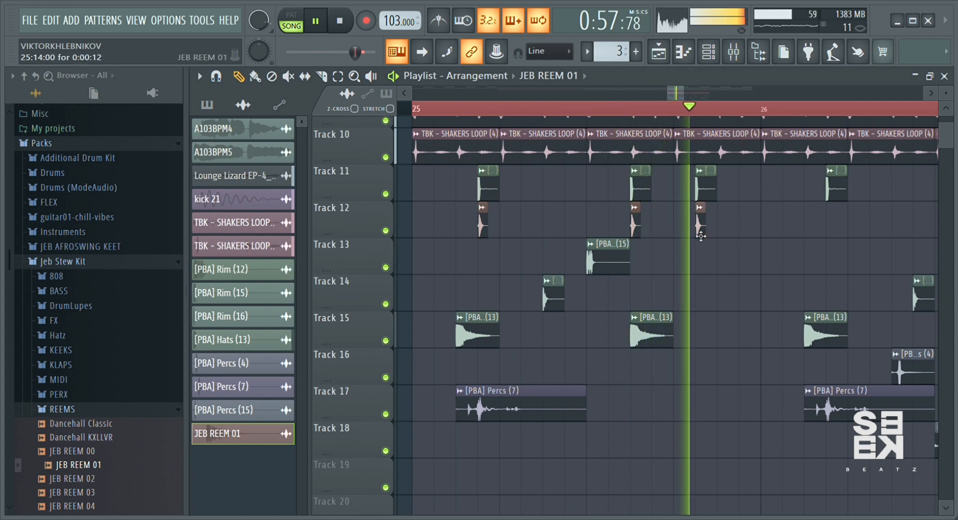
# Continue JEB REEM 01 on Track 12 under every remaining Track 11 rim hit through bar 28.
pyautogui.scroll(-2, 672, 110)
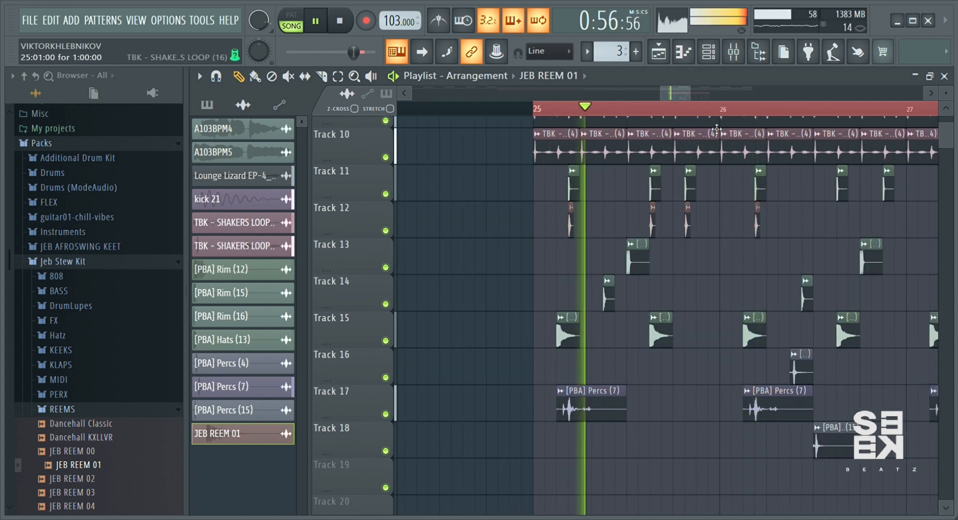
pyautogui.hscroll(4, 687, 134)
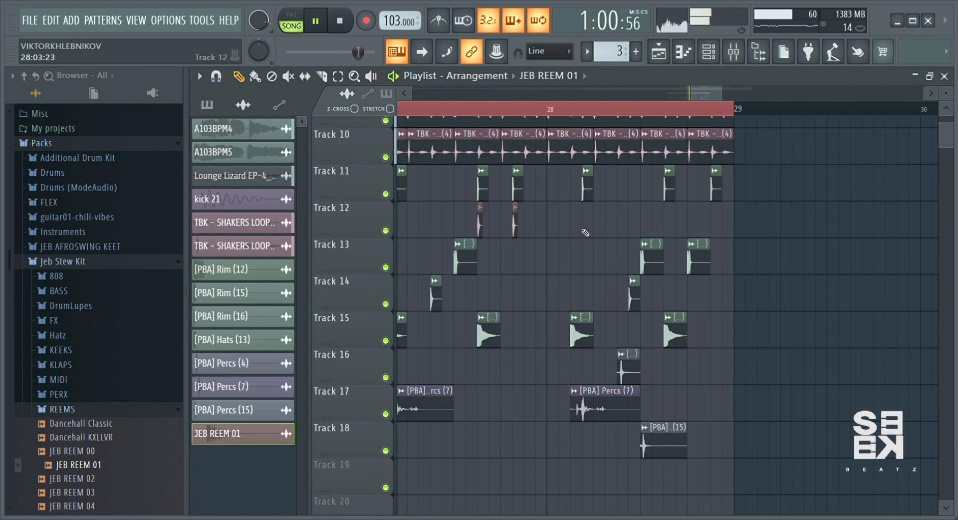
pyautogui.click(665, 229)
pyautogui.click(711, 229)
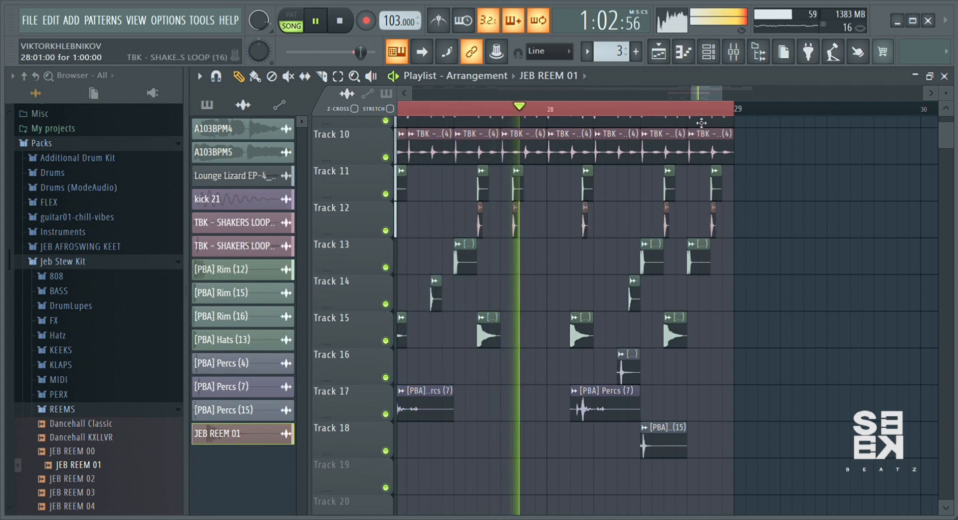
pyautogui.moveTo(702, 97); pyautogui.dragTo(675, 90)
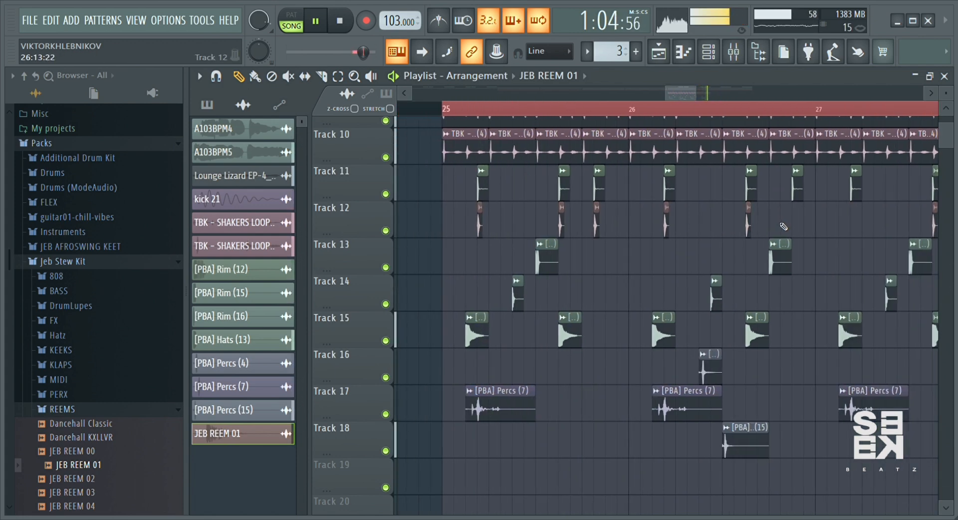
pyautogui.press('space')
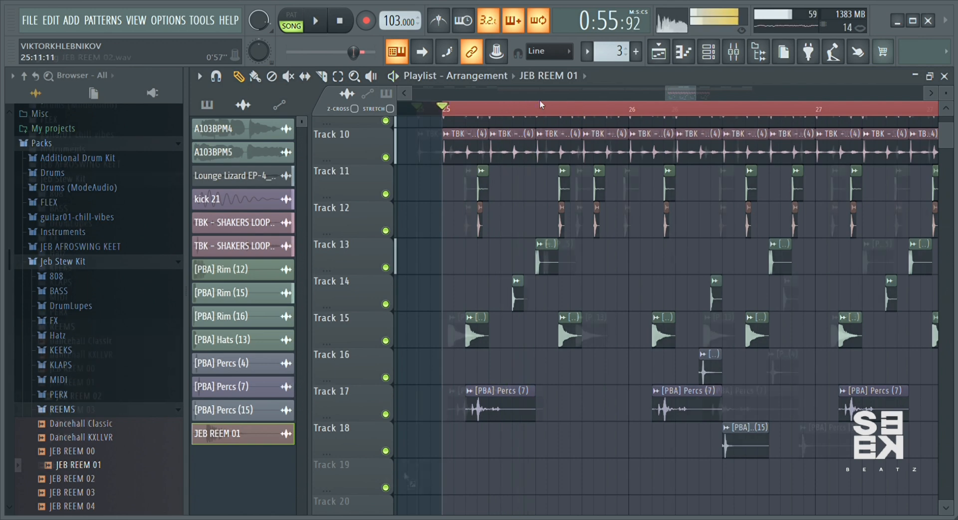
# Place JEB REEM 02 on Track 19 at steps 8 and 11 of bar 25 and play back the loop.
pyautogui.moveTo(79, 396); pyautogui.dragTo(516, 472)
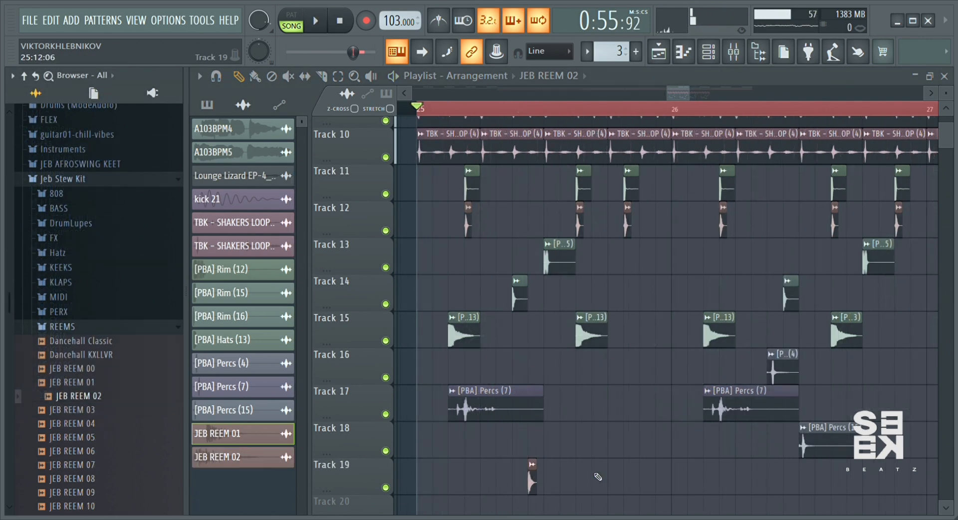
pyautogui.press('space')
pyautogui.click(579, 477)
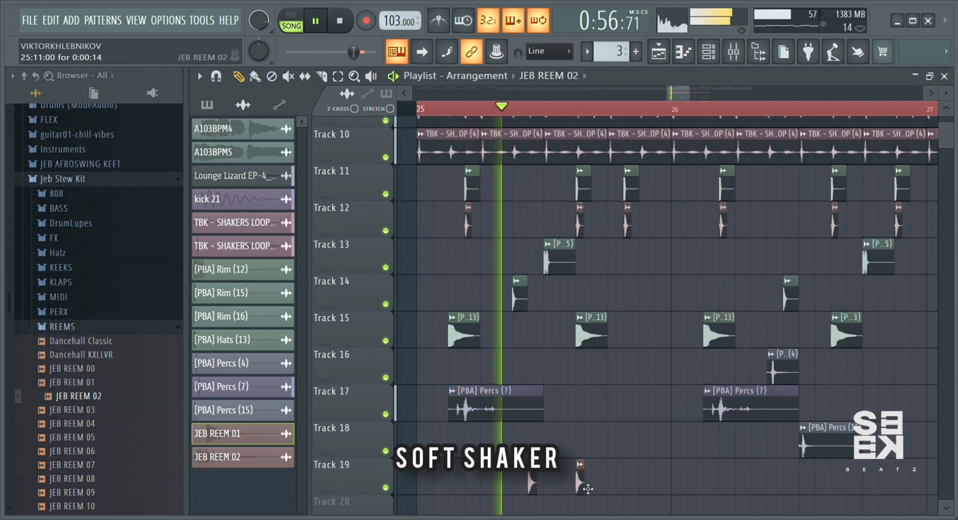
pyautogui.scroll(-5, 607, 113)
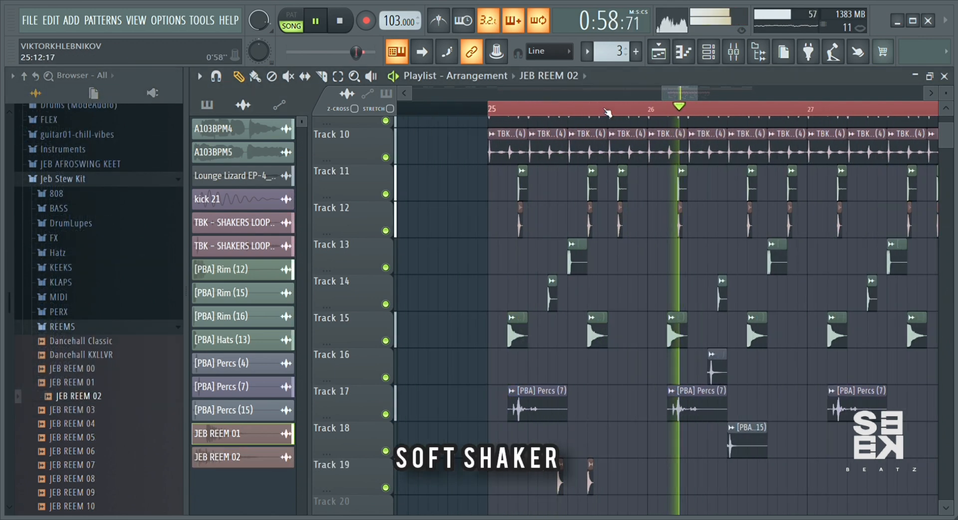
# Repeat the JEB REEM 02 pair on Track 19 in bars 26, 27 and 28, and set the sample's channel volume to 50%.
pyautogui.press('space')
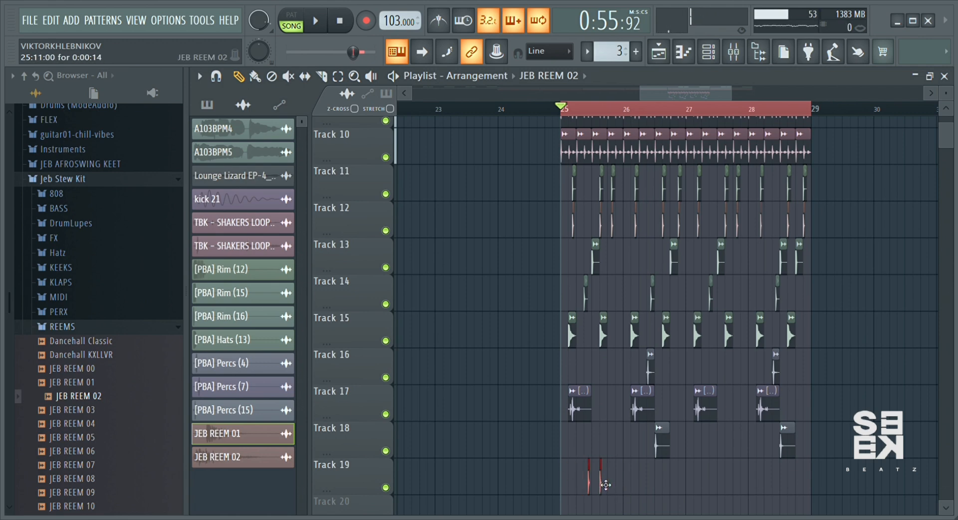
pyautogui.press('space')
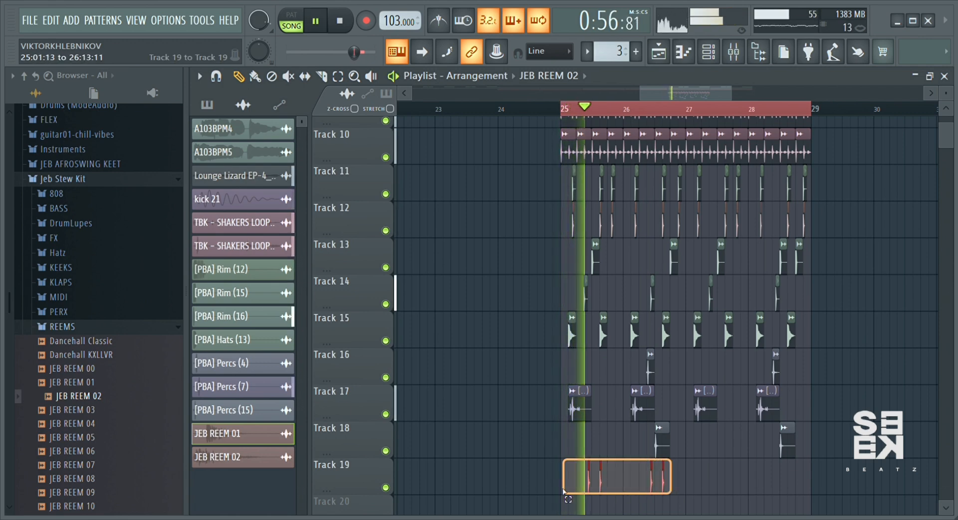
pyautogui.moveTo(666, 483); pyautogui.dragTo(793, 490)
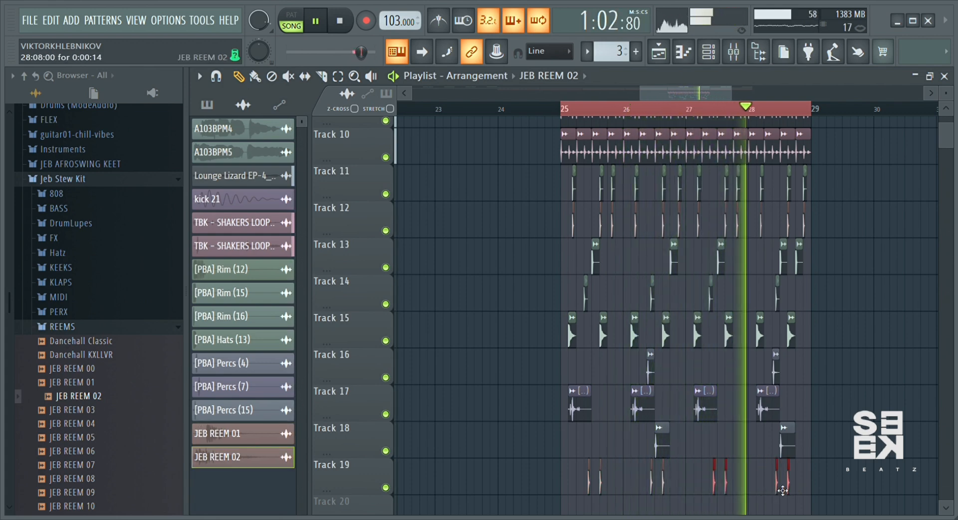
pyautogui.doubleClick(791, 486)
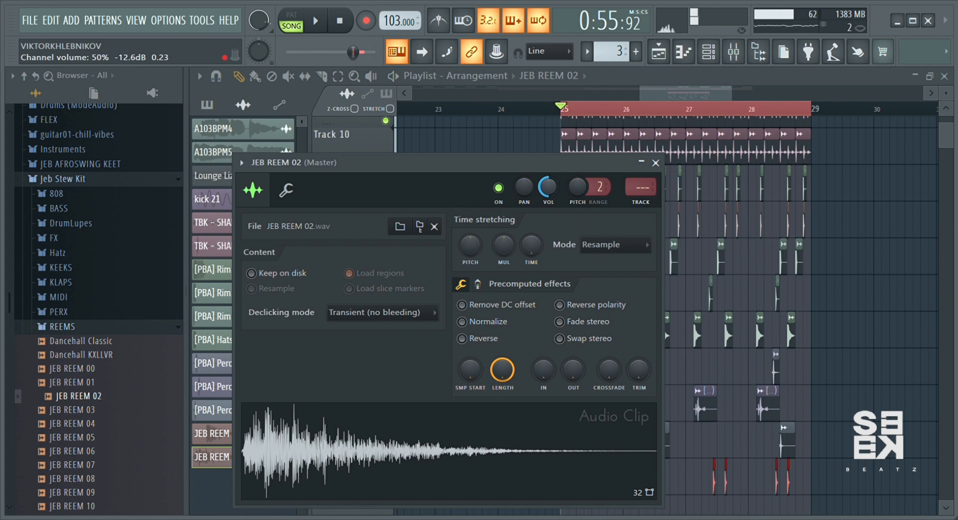
pyautogui.click(699, 93)
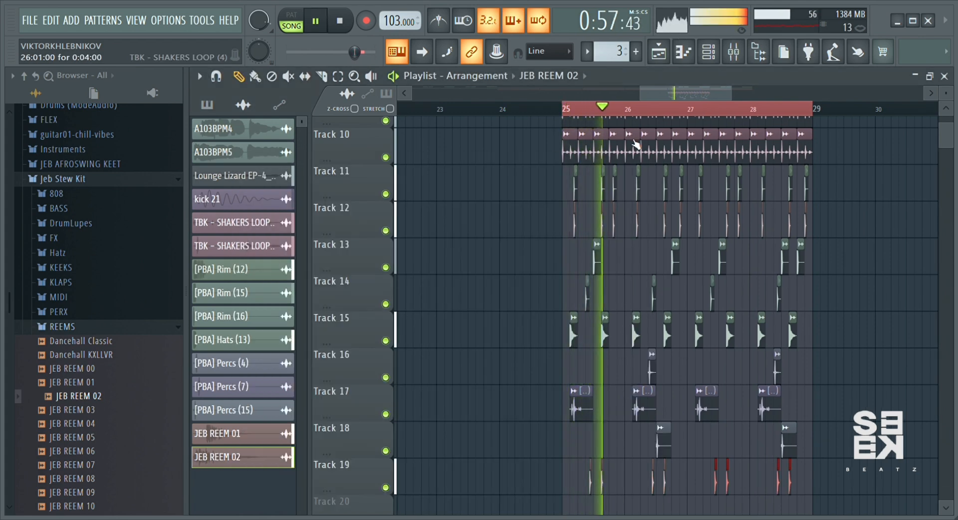
# Move the last [PBA] Rim (12) hits of bars 26 and 28 earlier on Track 11, with the bar 26 hit at step 13.
pyautogui.scroll(2, 621, 107)
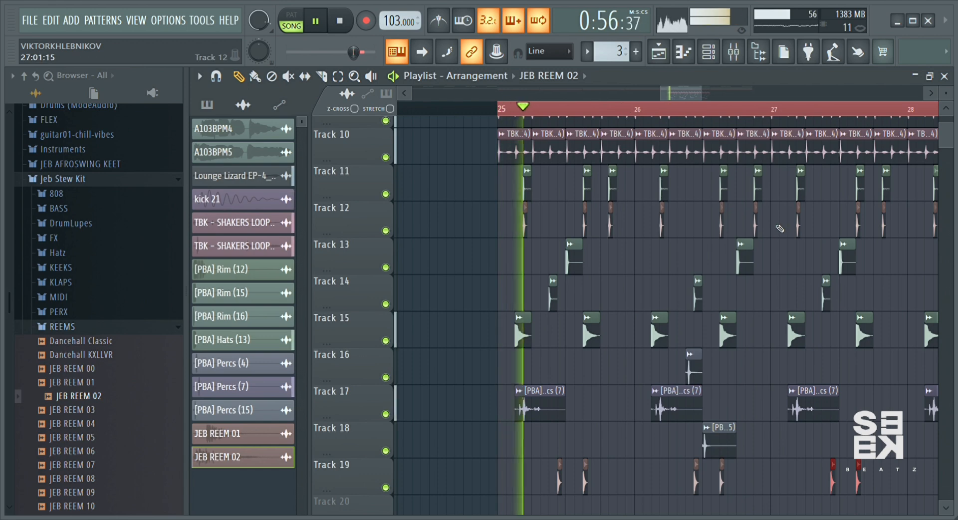
pyautogui.moveTo(764, 203); pyautogui.dragTo(746, 202)
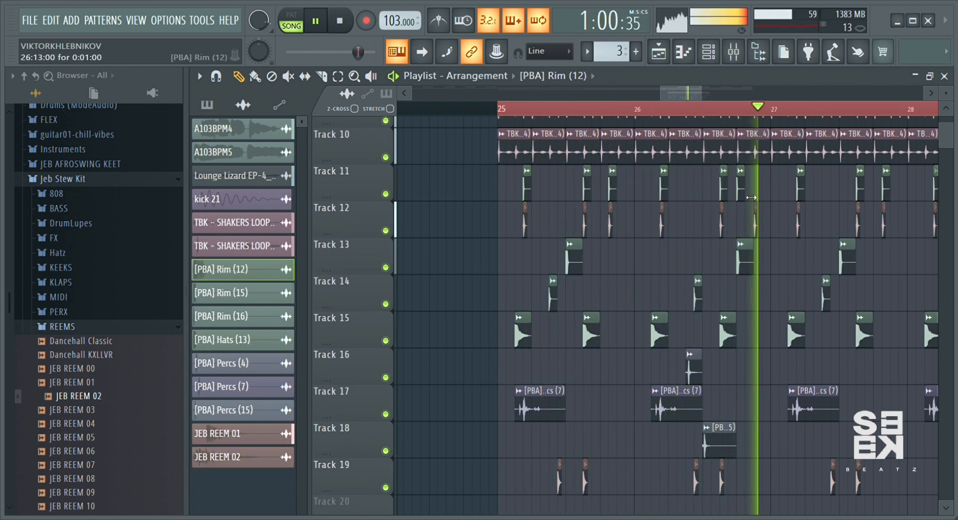
pyautogui.moveTo(683, 93); pyautogui.dragTo(711, 93)
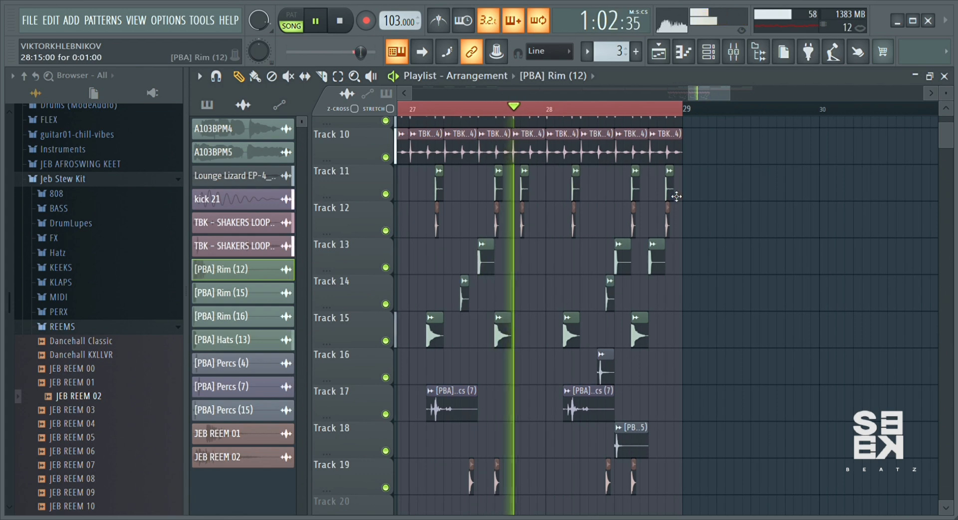
pyautogui.moveTo(667, 196); pyautogui.dragTo(658, 196)
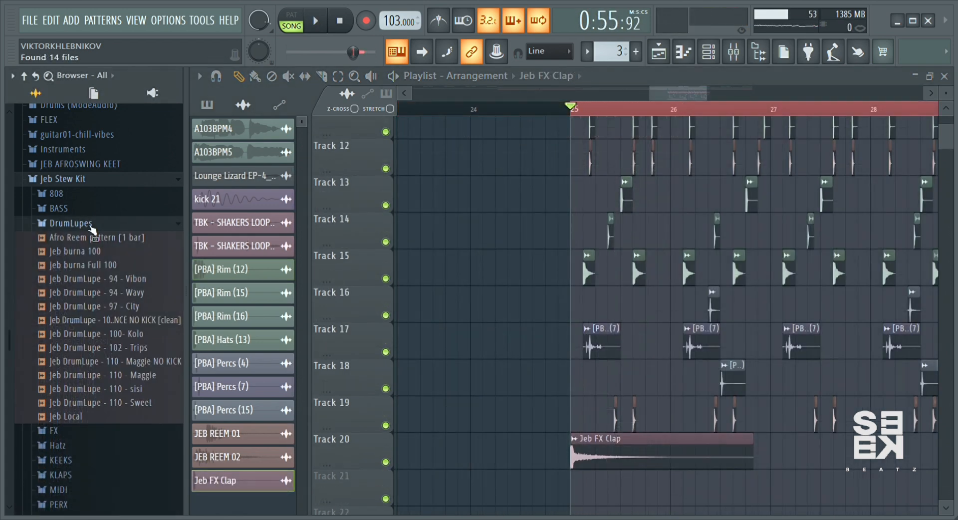
# Place the 808 Conga sample from the Jeb Stew Kit BONGAS folder on Track 21 at step 7 of bar 25 and play it back.
pyautogui.click(91, 224)
pyautogui.moveTo(84, 341); pyautogui.dragTo(573, 385)
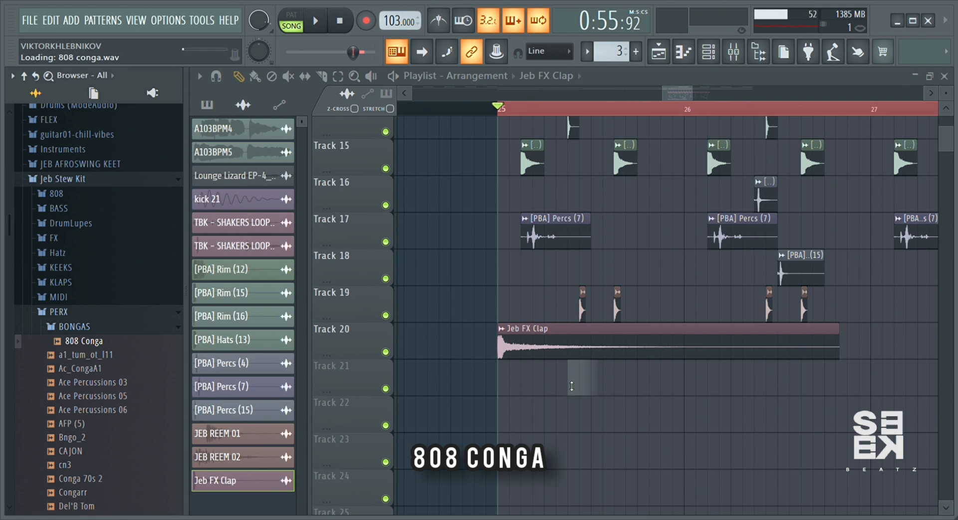
pyautogui.press('space')
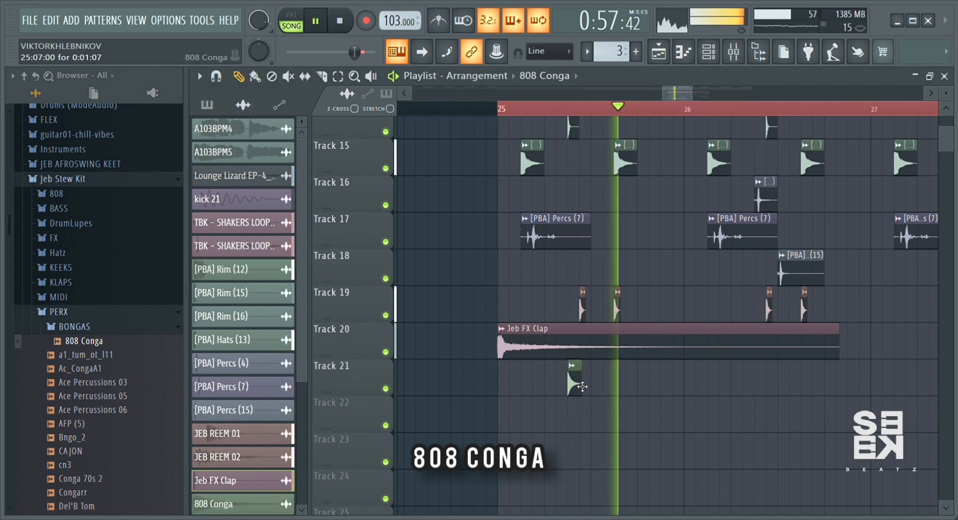
# Add a second, unique 808 Conga clip on Track 21 with Auto stretch mode and a +248 cents pitch shift, using steps 7 and 11 of bar 25.
pyautogui.press('space')
pyautogui.doubleClick(573, 385)
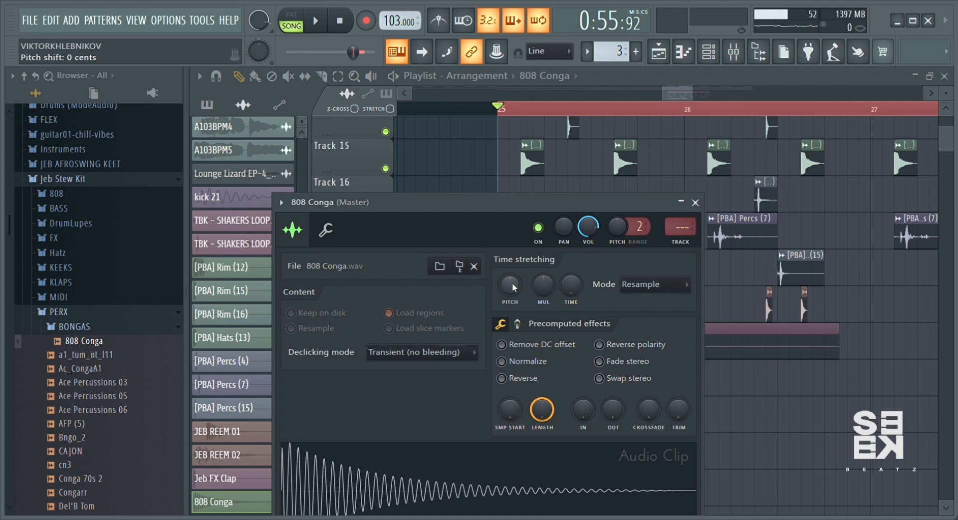
pyautogui.moveTo(513, 287); pyautogui.dragTo(513, 296)
pyautogui.click(549, 52)
pyautogui.click(544, 103)
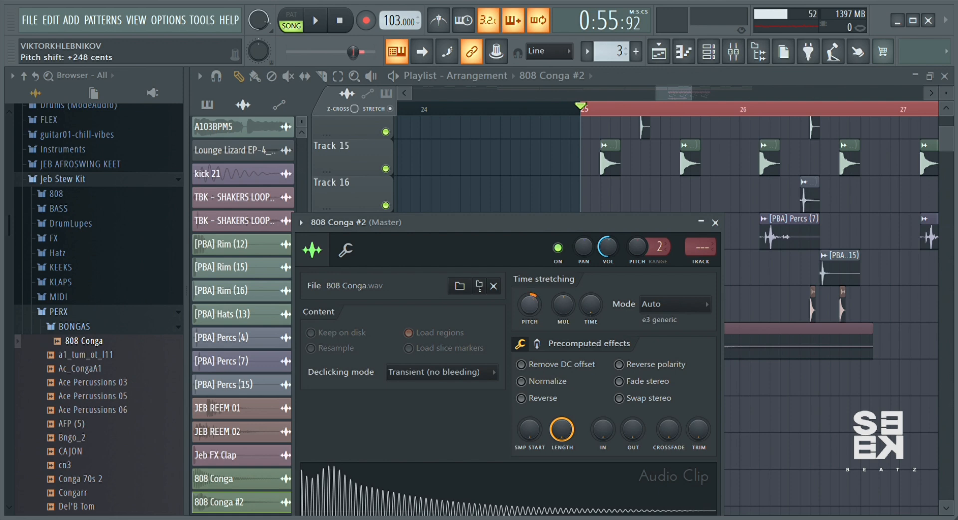
pyautogui.press('space')
pyautogui.click(715, 222)
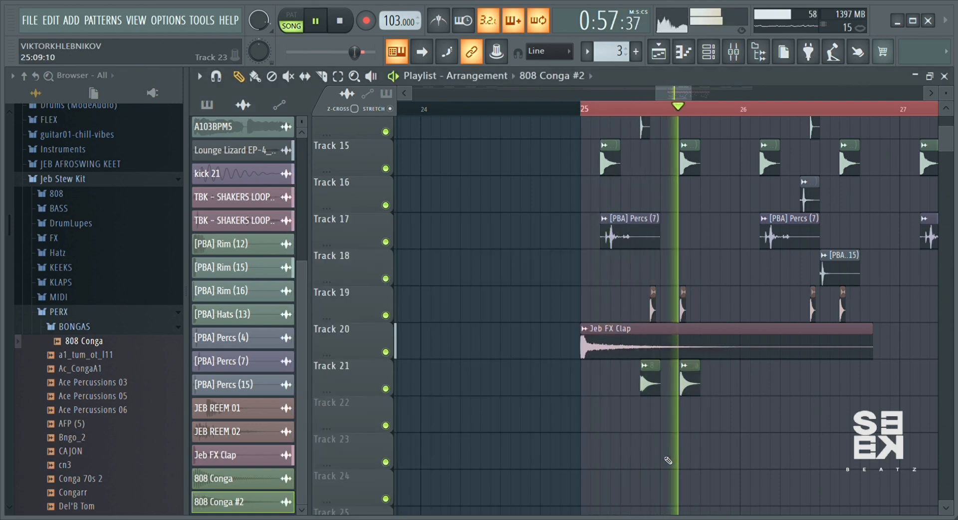
# Move 808 Conga #2 to step 4 and 808 Conga to step 7 of bar 25 on Track 21, and play back the loop.
pyautogui.scroll(4, 696, 116)
pyautogui.press('space')
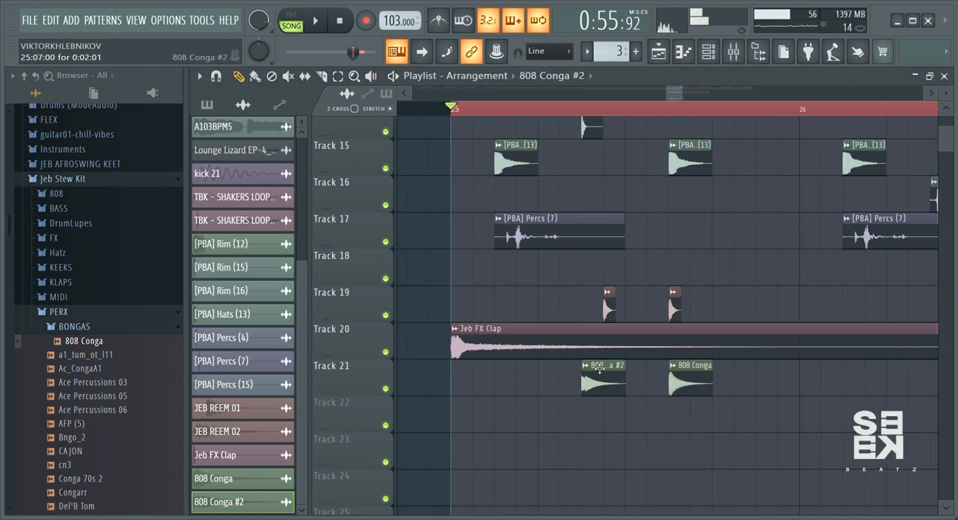
pyautogui.moveTo(691, 384); pyautogui.dragTo(608, 388)
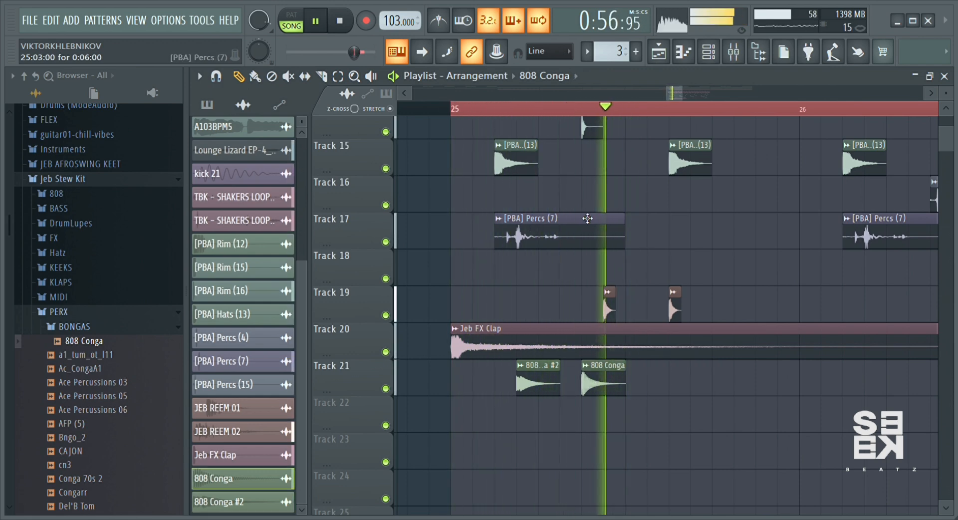
pyautogui.scroll(-4, 594, 110)
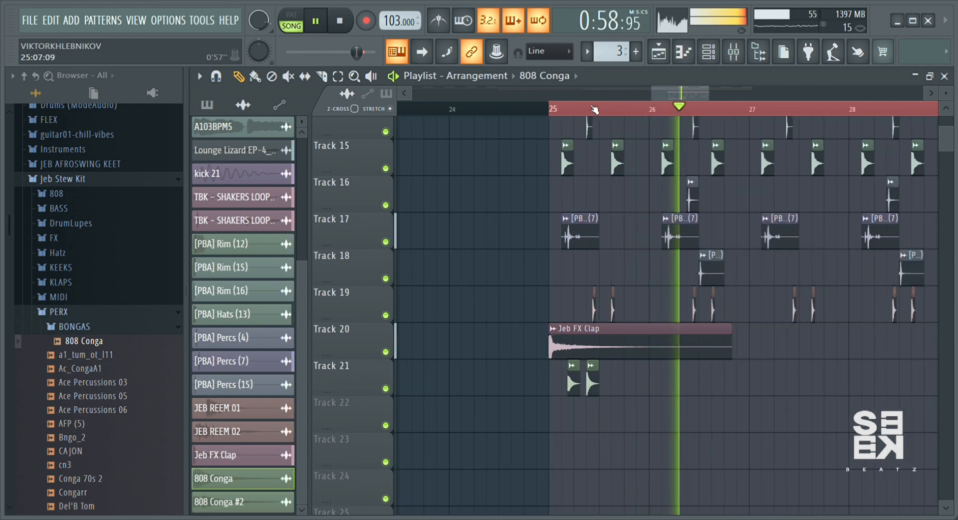
# Copy the two-hit conga pattern from bar 25 into bars 26–28 on Track 21, trying an extra 808 Conga at step 11 of bar 26.
pyautogui.press('space')
pyautogui.scroll(1, 689, 107)
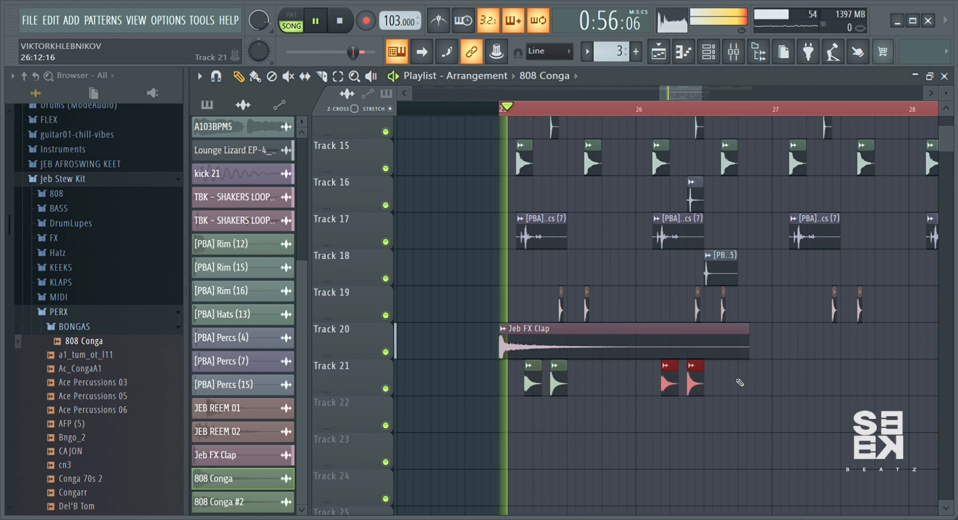
pyautogui.keyDown('ctrl'); pyautogui.click(739, 382); pyautogui.keyUp('ctrl')
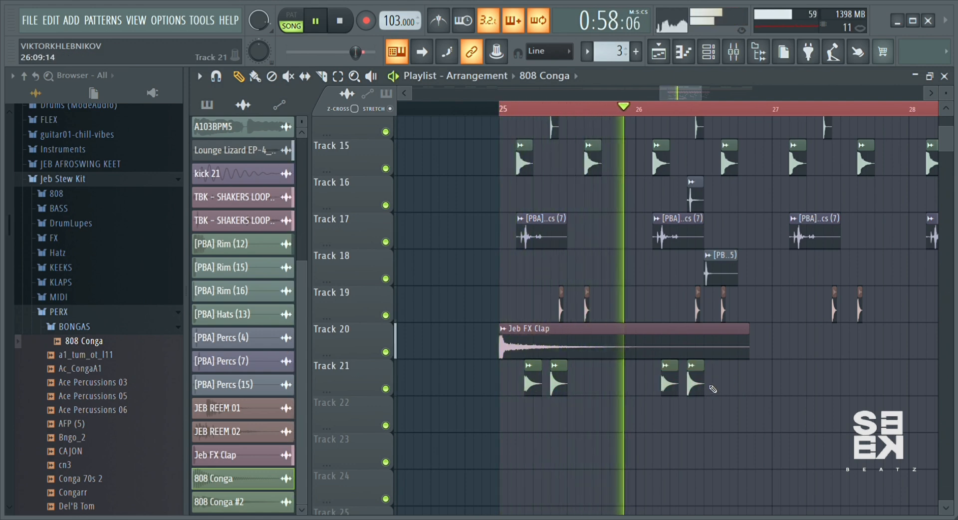
pyautogui.click(715, 386)
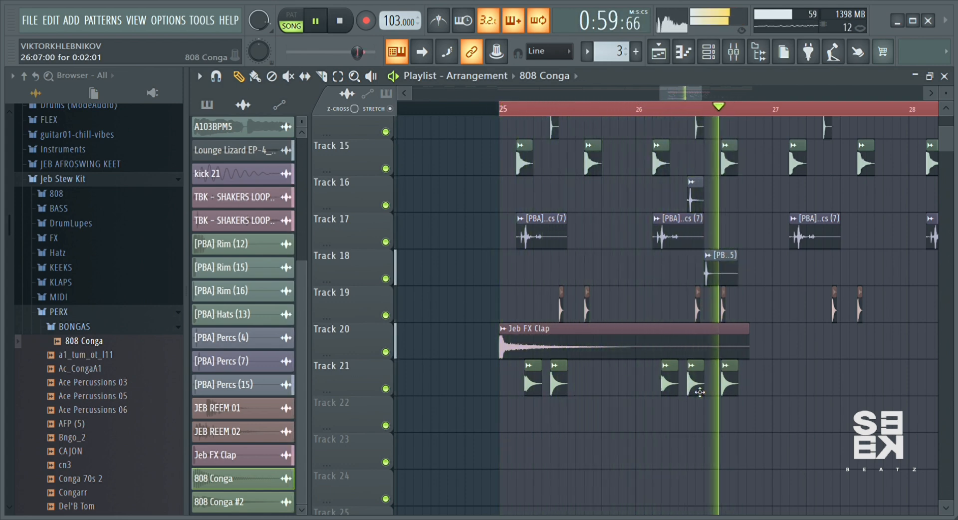
pyautogui.scroll(-2, 699, 102)
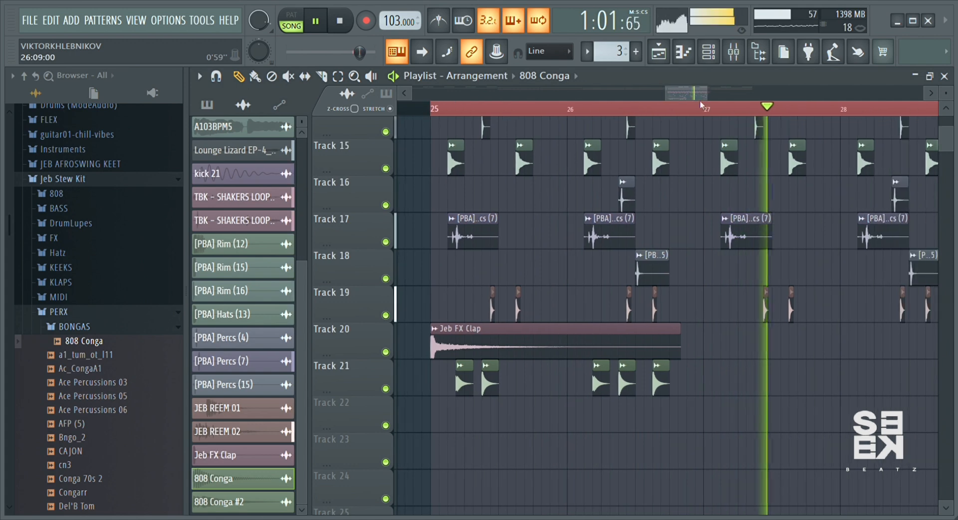
pyautogui.scroll(-2, 702, 110)
# Place the normalized Perc (56) low tom from the amapiano drums folder on Track 22 at step 11 of bars 26 and 28, and play it back.
pyautogui.press('space')
pyautogui.moveTo(702, 376); pyautogui.dragTo(561, 412)
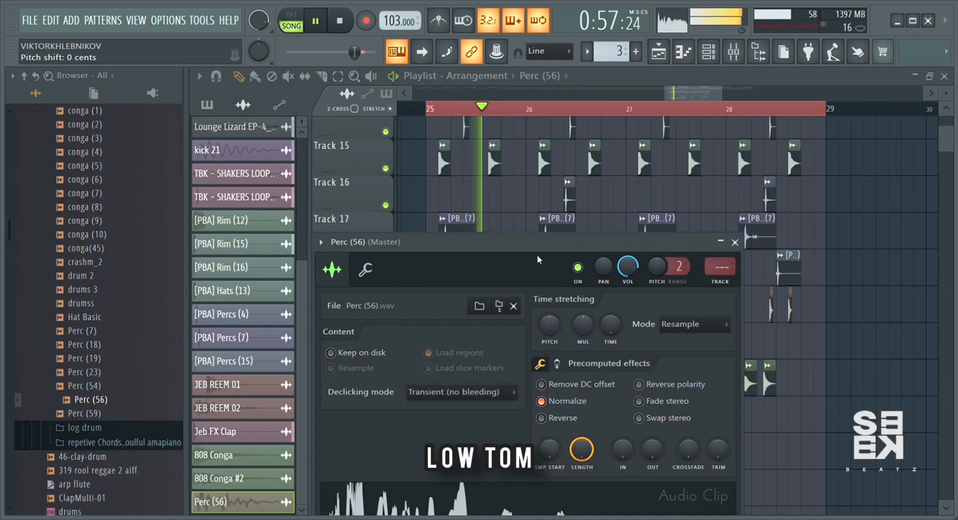
pyautogui.moveTo(537, 259); pyautogui.dragTo(510, 154)
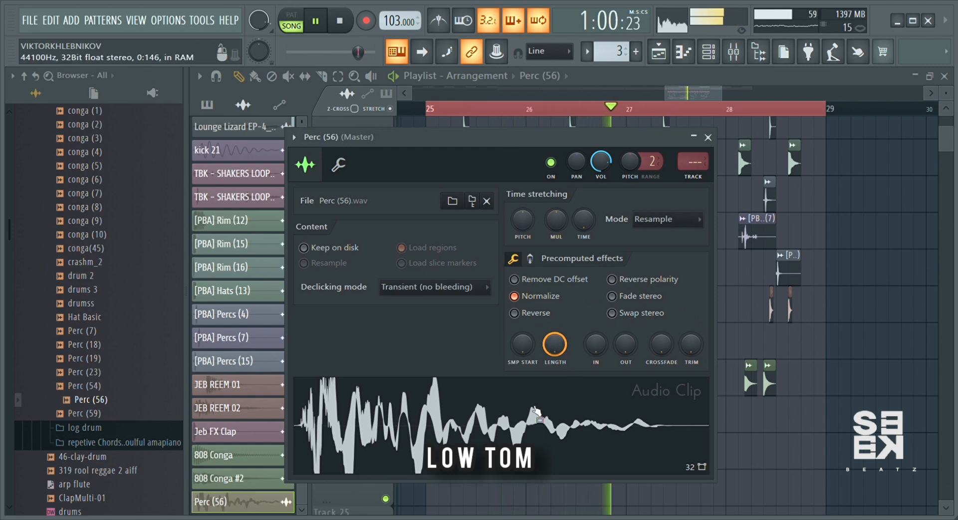
pyautogui.click(663, 98)
pyautogui.press('space')
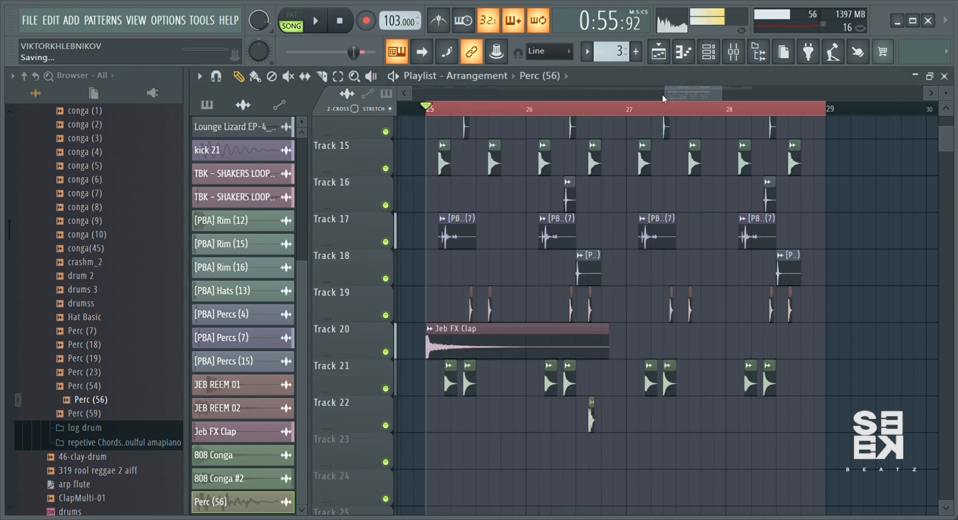
pyautogui.press('space')
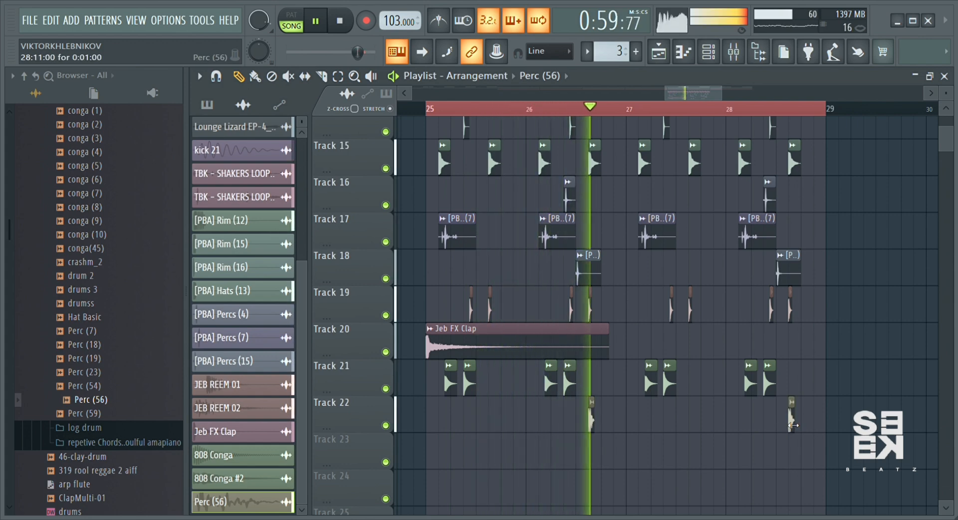
pyautogui.press('space')
# Add the Box_Snr2 sample from the amapiano drums folder, reverse it, and place it on Track 22 at step 16 of bar 28.
pyautogui.scroll(1, 748, 399)
pyautogui.scroll(4, 115, 254)
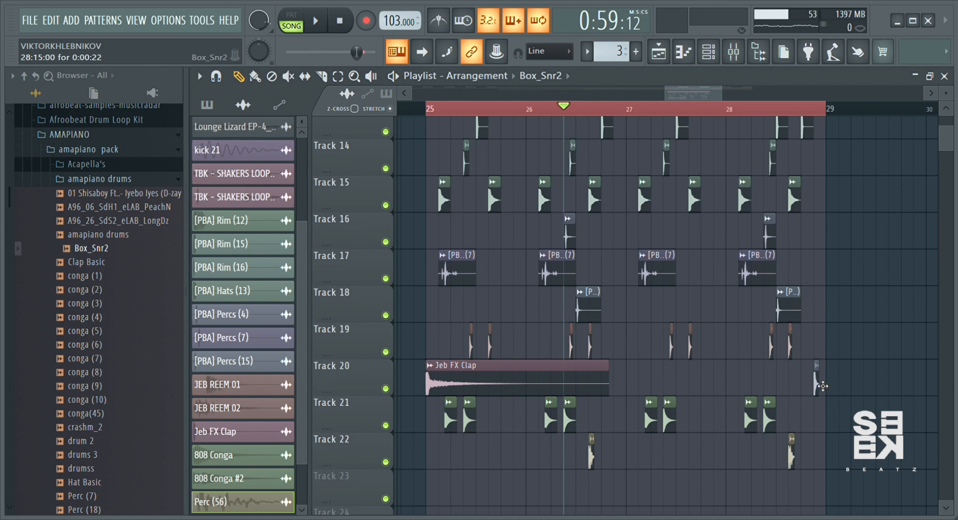
pyautogui.doubleClick(822, 386)
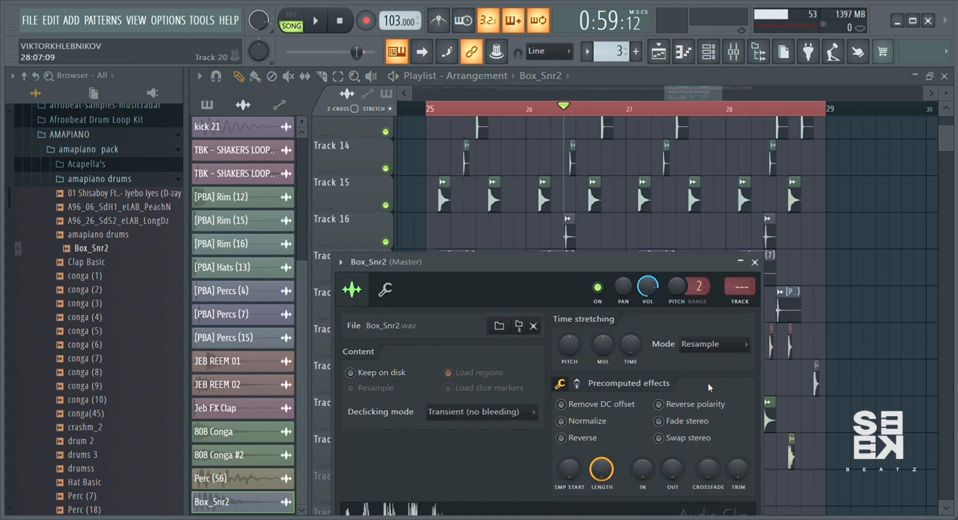
pyautogui.click(754, 262)
pyautogui.scroll(4, 819, 111)
pyautogui.moveTo(617, 388); pyautogui.dragTo(638, 462)
pyautogui.press('space')
pyautogui.doubleClick(638, 462)
pyautogui.click(755, 262)
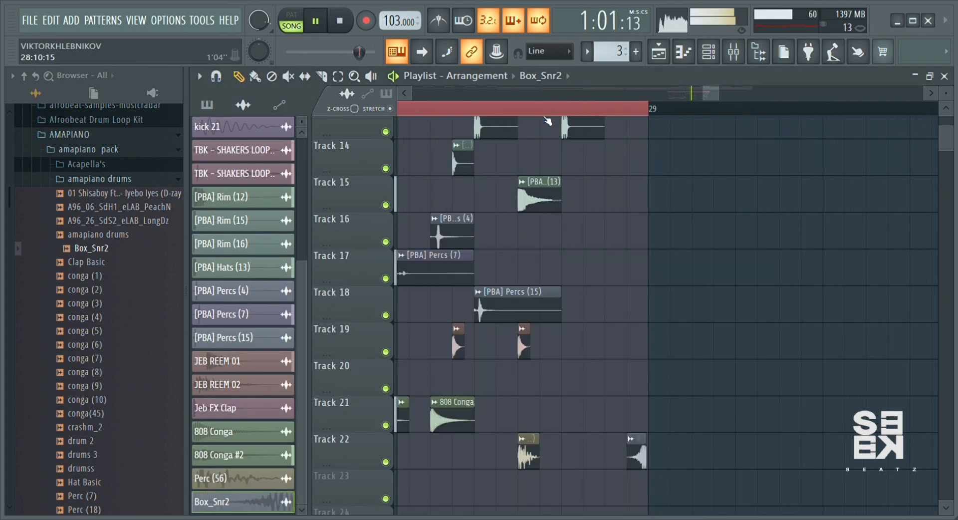
# Fine-tune the reversed Box_Snr2 clip's position at the end of bar 28 and set its channel volume to 30%.
pyautogui.scroll(4, 640, 464)
pyautogui.doubleClick(634, 467)
pyautogui.moveTo(647, 286); pyautogui.dragTo(647, 301)
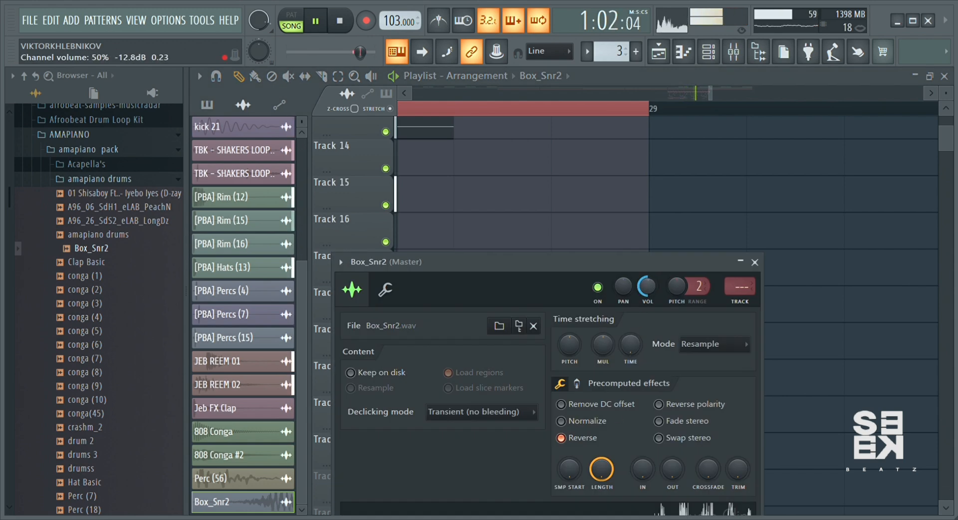
pyautogui.click(754, 262)
pyautogui.scroll(-3, 655, 449)
pyautogui.moveTo(633, 451); pyautogui.dragTo(587, 451)
pyautogui.moveTo(606, 449); pyautogui.dragTo(653, 448)
pyautogui.doubleClick(641, 451)
pyautogui.moveTo(646, 286); pyautogui.dragTo(647, 295)
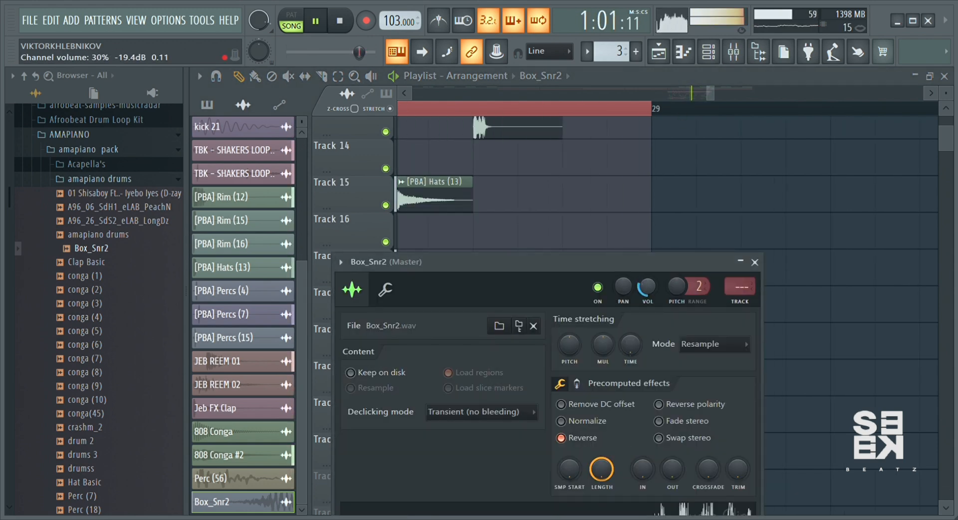
pyautogui.press('Escape')
# Place Box_Snr2 #2 hits on Track 23 at step 15 of bar 25 and steps 1 and 4 of bar 26, with Track 20 muted.
pyautogui.scroll(-5, 668, 116)
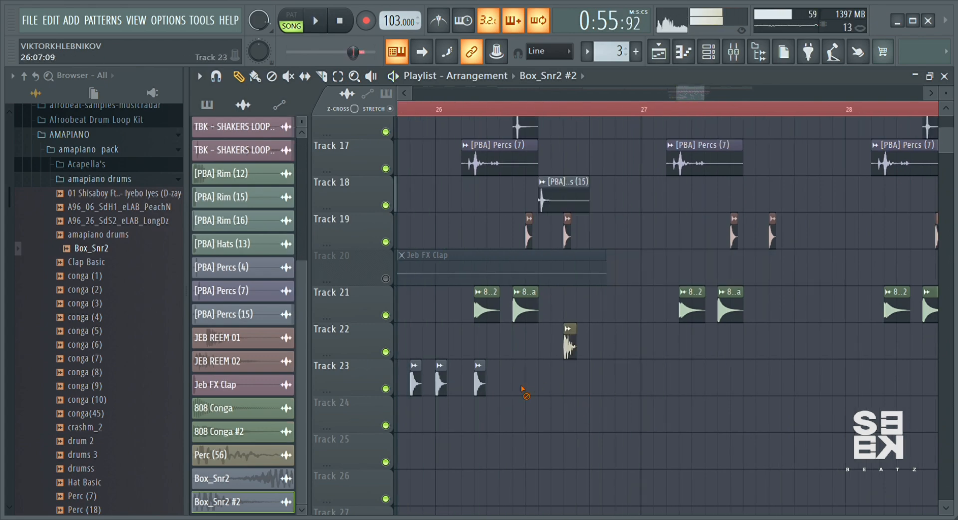
pyautogui.click(519, 384)
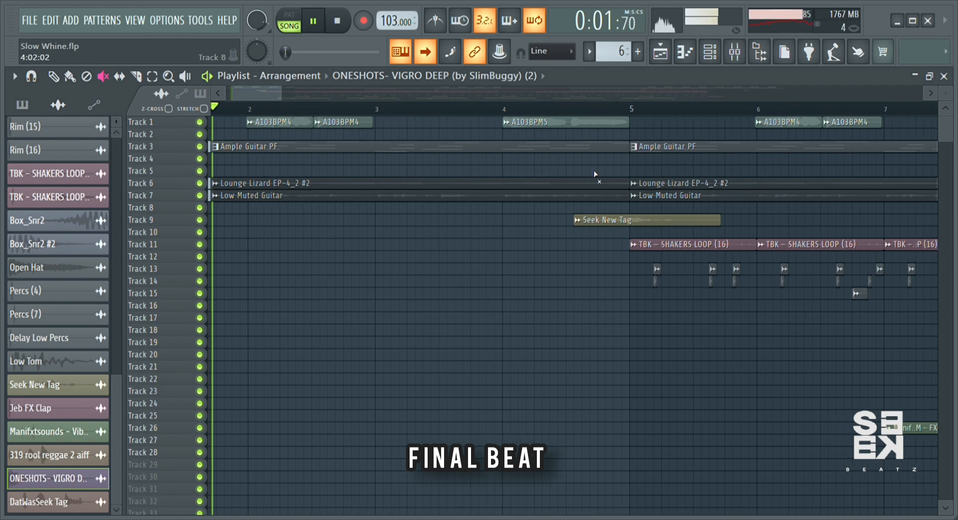
# Play the full Slow Whine arrangement and examine the clips on Tracks 1–28 through the intro and first drum section.
pyautogui.scroll(3, 423, 187)
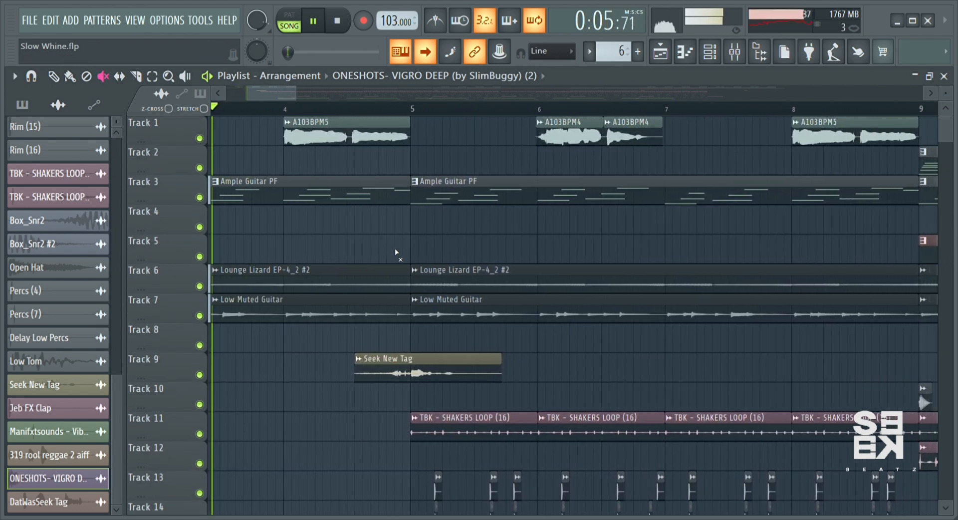
pyautogui.scroll(-1, 396, 252)
pyautogui.scroll(-4, 397, 253)
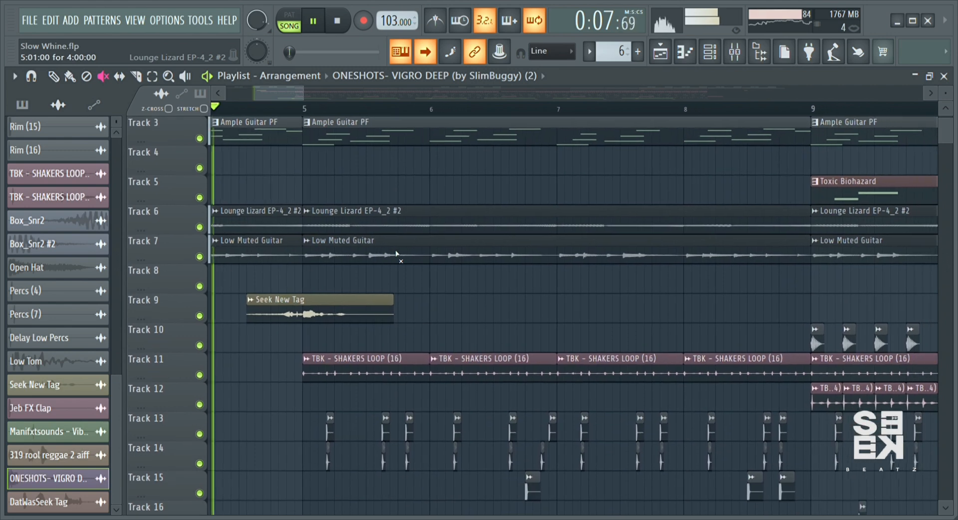
pyautogui.scroll(-2, 396, 253)
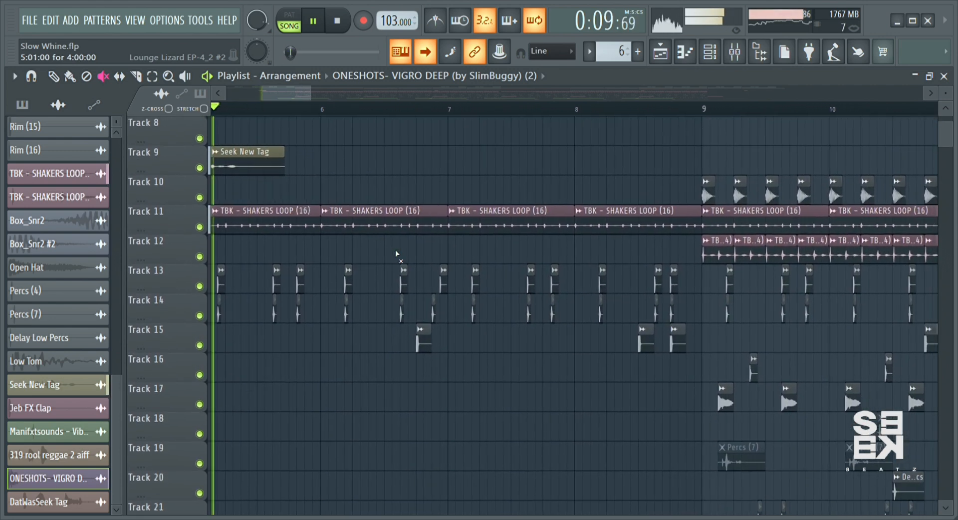
pyautogui.scroll(-3, 397, 254)
pyautogui.scroll(-7, 397, 253)
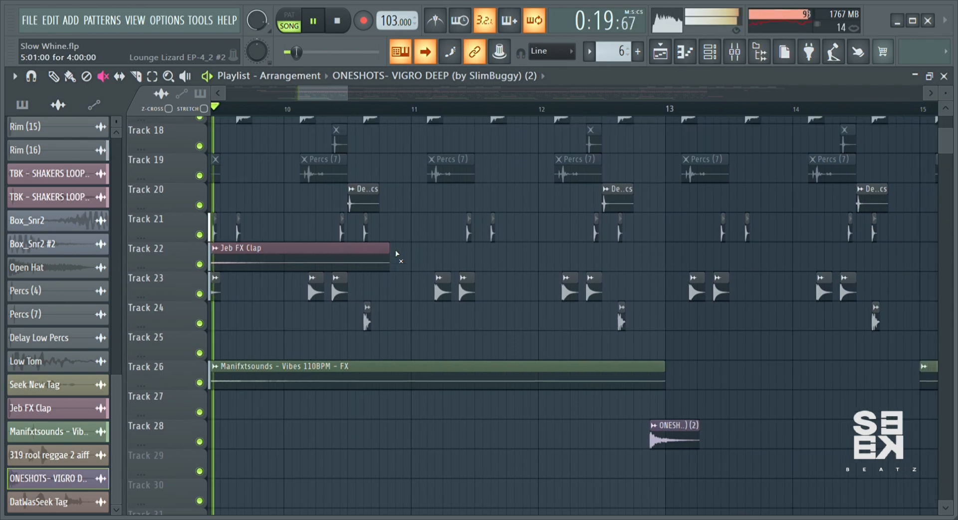
pyautogui.scroll(10, 397, 255)
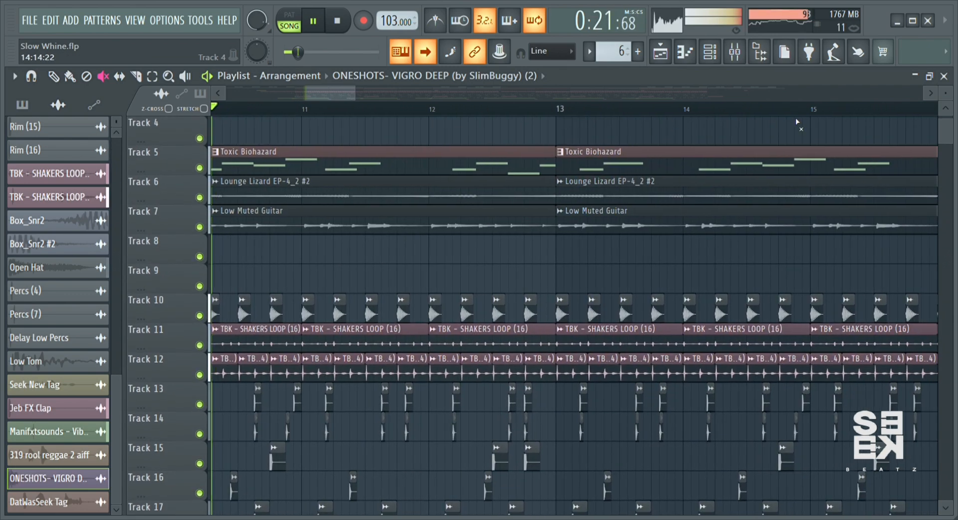
# Follow the playing arrangement from bar 11 to its ending, examining the layering of melodic, drum and FX tracks.
pyautogui.moveTo(951, 97); pyautogui.dragTo(950, 90)
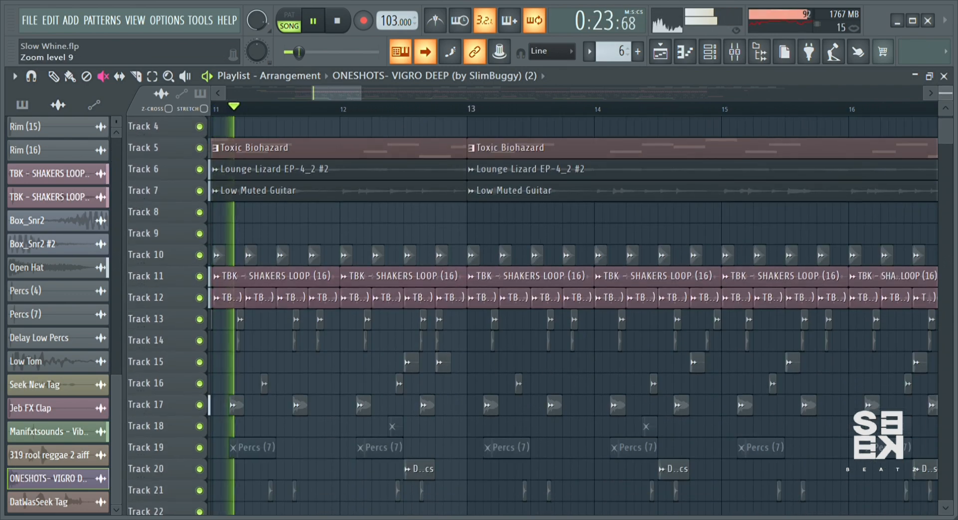
pyautogui.scroll(3, 658, 236)
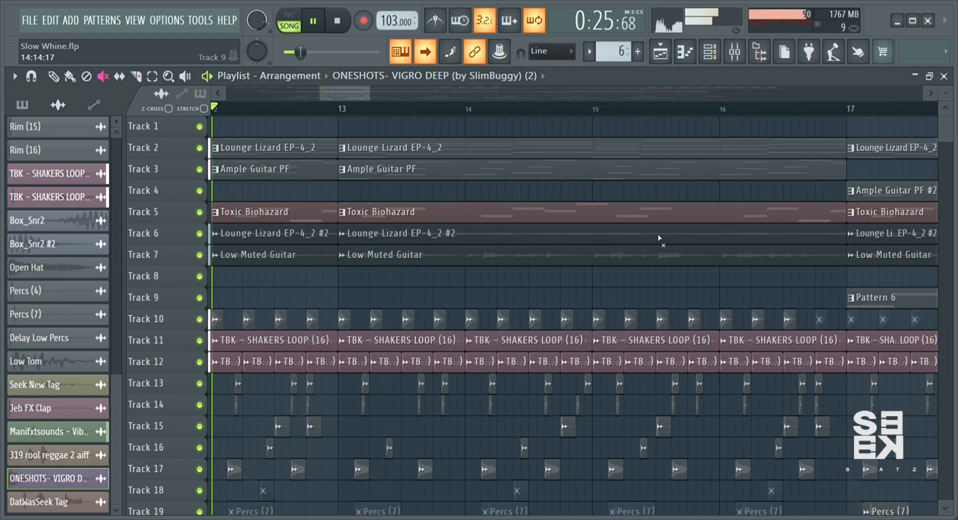
pyautogui.scroll(-3, 657, 234)
pyautogui.scroll(-5, 658, 235)
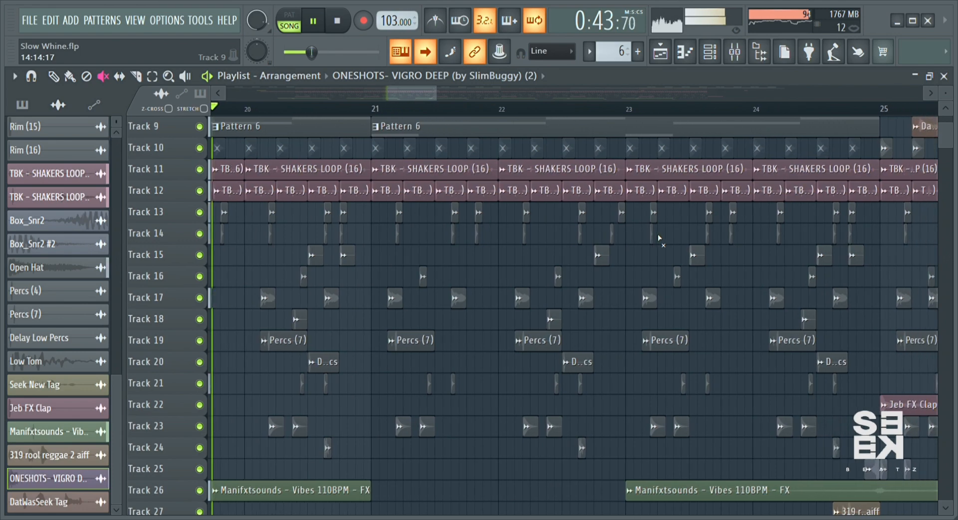
pyautogui.moveTo(949, 94); pyautogui.dragTo(949, 103)
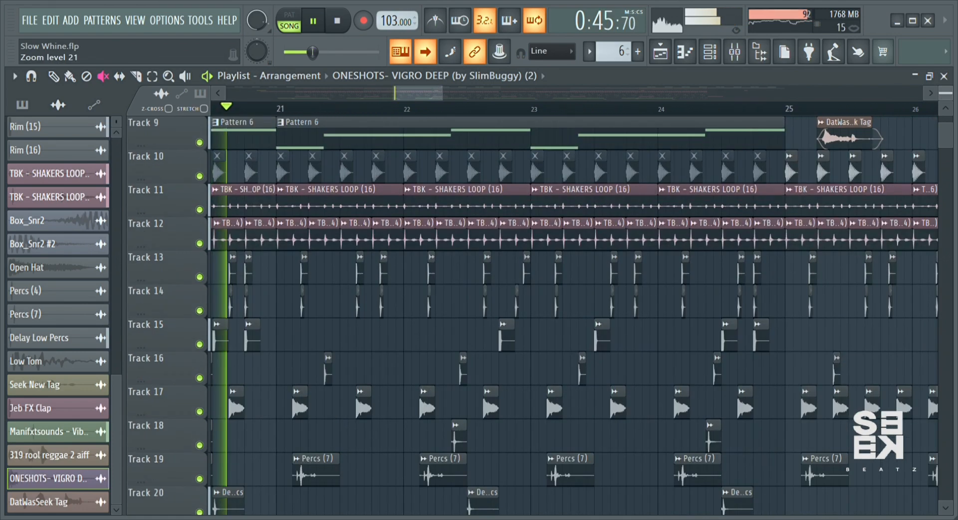
pyautogui.scroll(4, 744, 207)
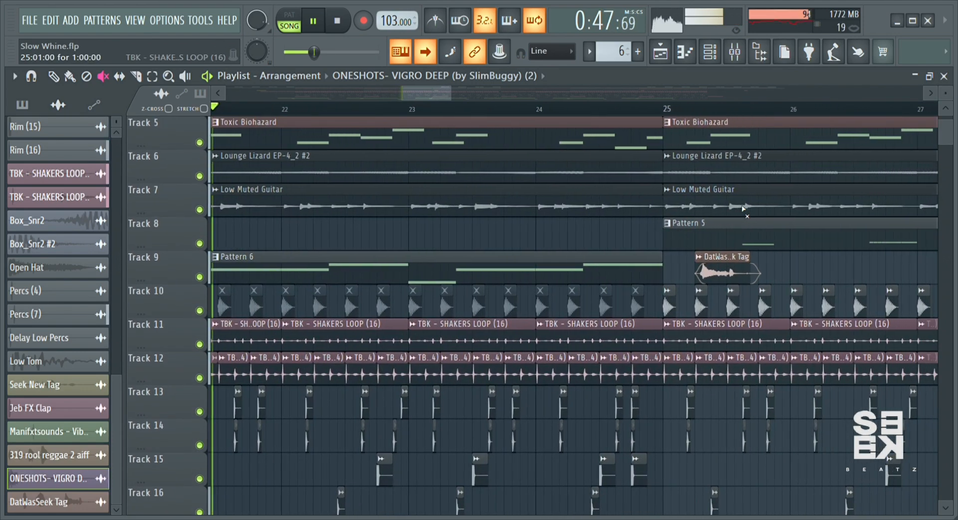
pyautogui.scroll(3, 744, 209)
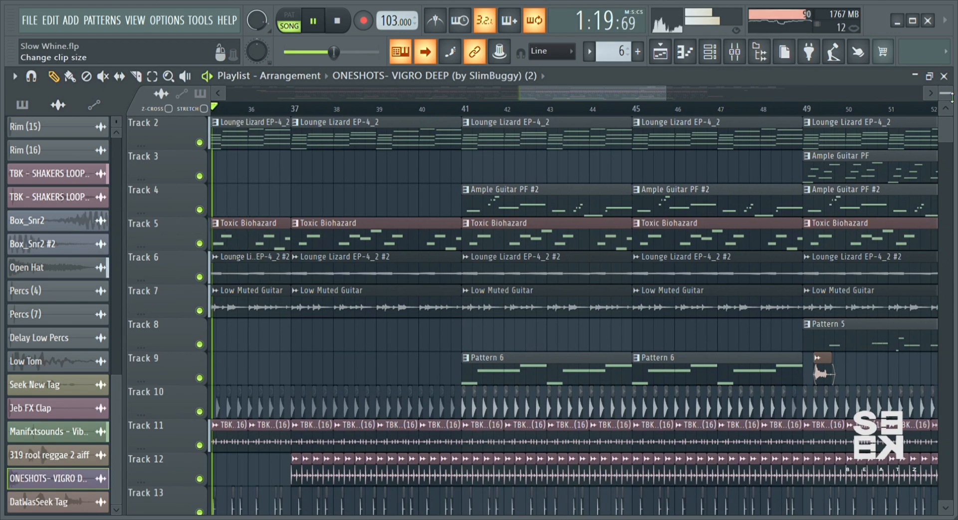
pyautogui.moveTo(952, 98); pyautogui.dragTo(951, 105)
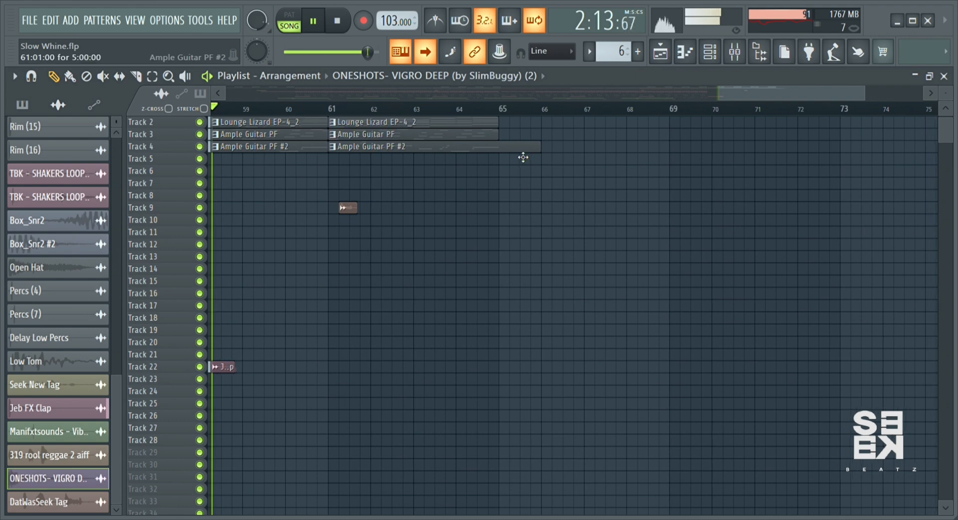
# Lengthen the last Ample Guitar PF #2 clip on Track 4 so that it ends at bar 67.
pyautogui.moveTo(945, 93); pyautogui.dragTo(945, 64)
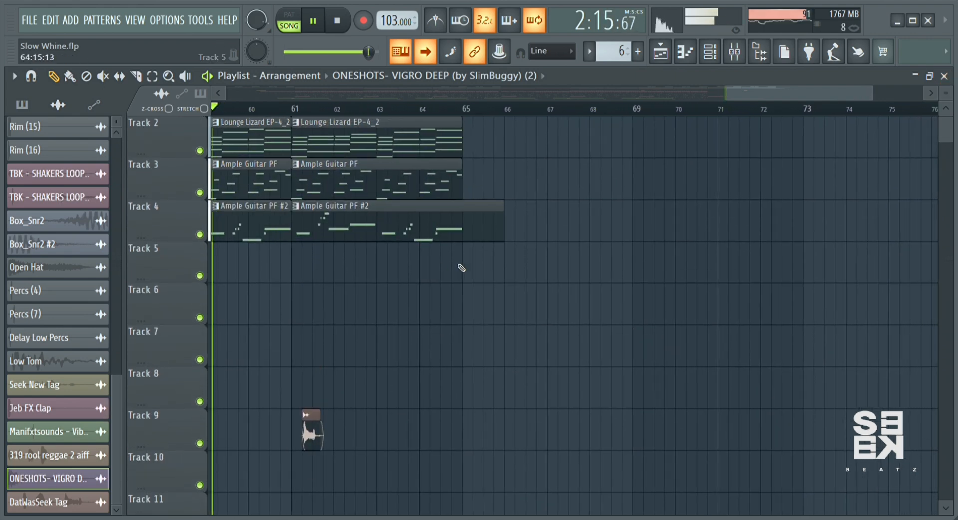
pyautogui.click(464, 229)
pyautogui.rightClick(491, 231)
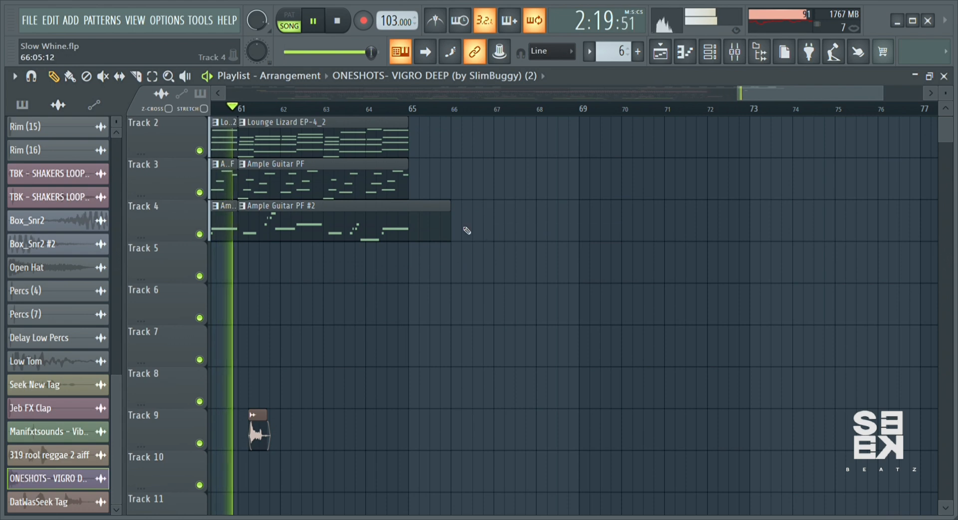
pyautogui.moveTo(450, 229); pyautogui.dragTo(490, 235)
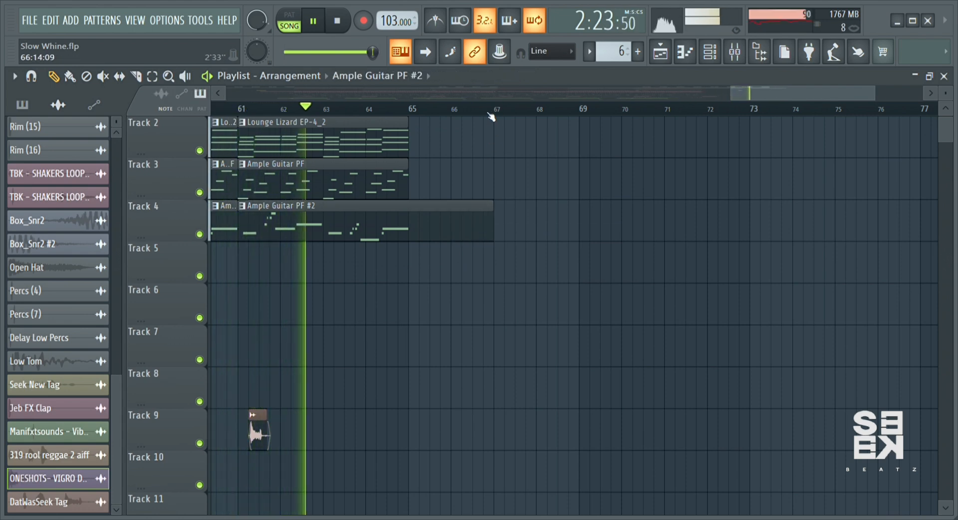
# Examine the whole song structure from bar 1 to the ending across all tracks while it plays.
pyautogui.scroll(-5, 490, 114)
pyautogui.moveTo(944, 94); pyautogui.dragTo(944, 72)
pyautogui.scroll(-2, 716, 110)
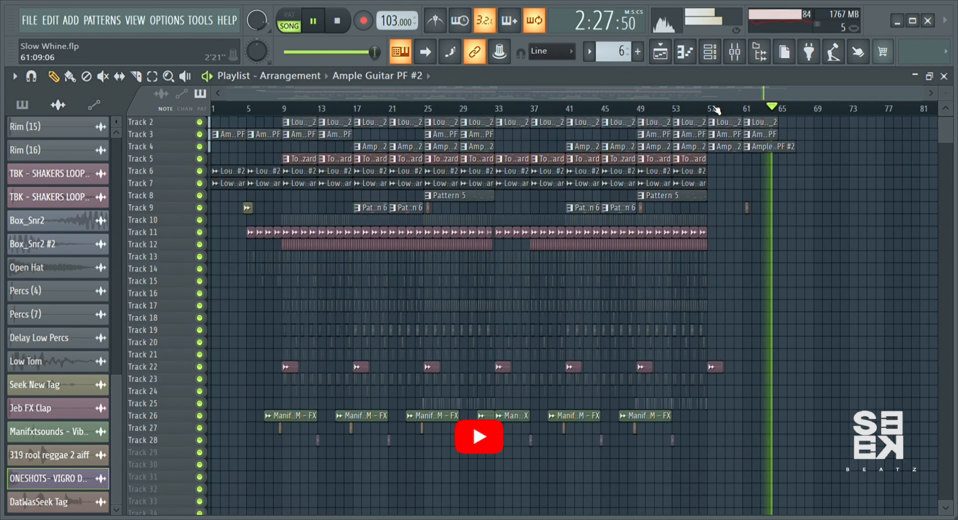